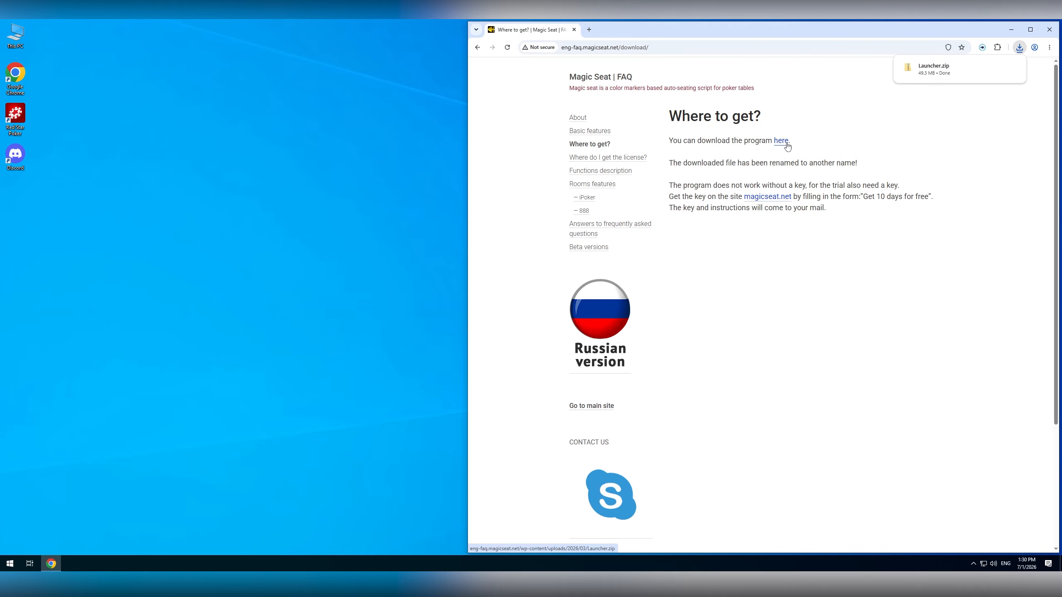
Step: Show the downloaded Launcher.zip in its folder and check the FAQ site's Functions description page before minimizing the browser
left_click(997, 67)
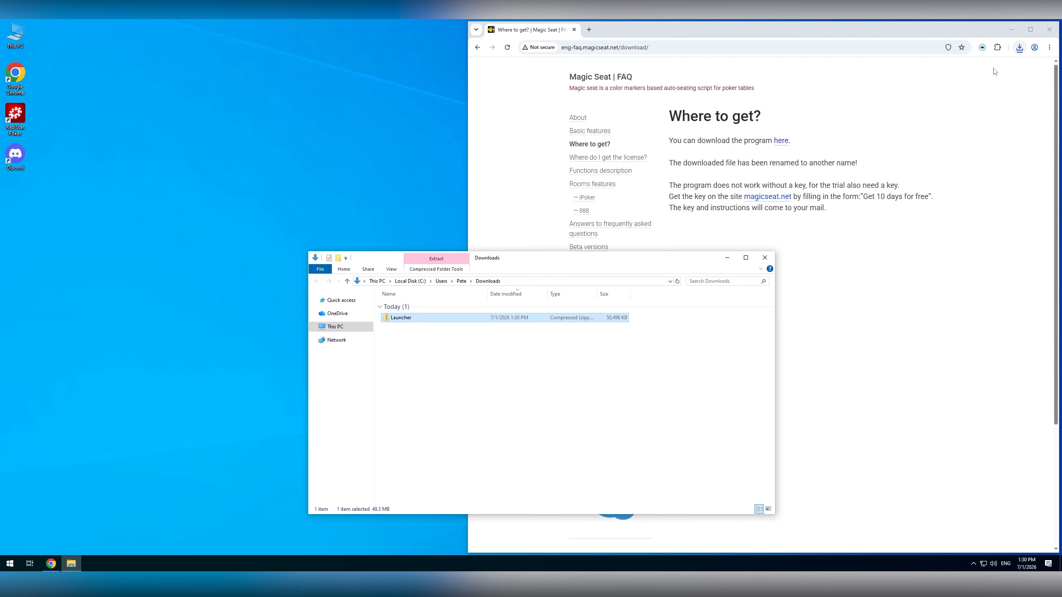
left_click(607, 176)
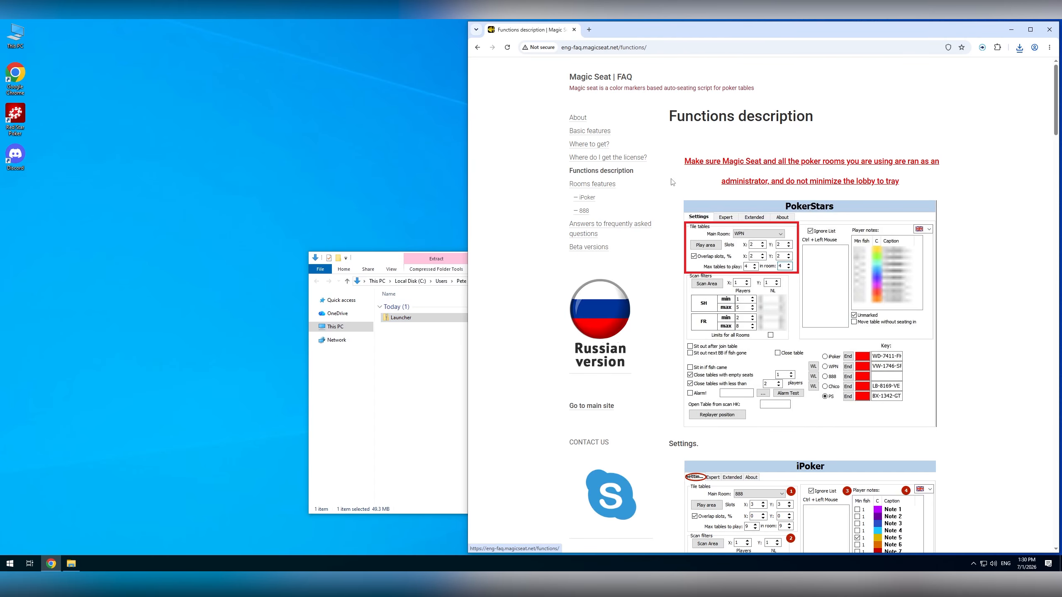
scroll(672, 183, "down", 1)
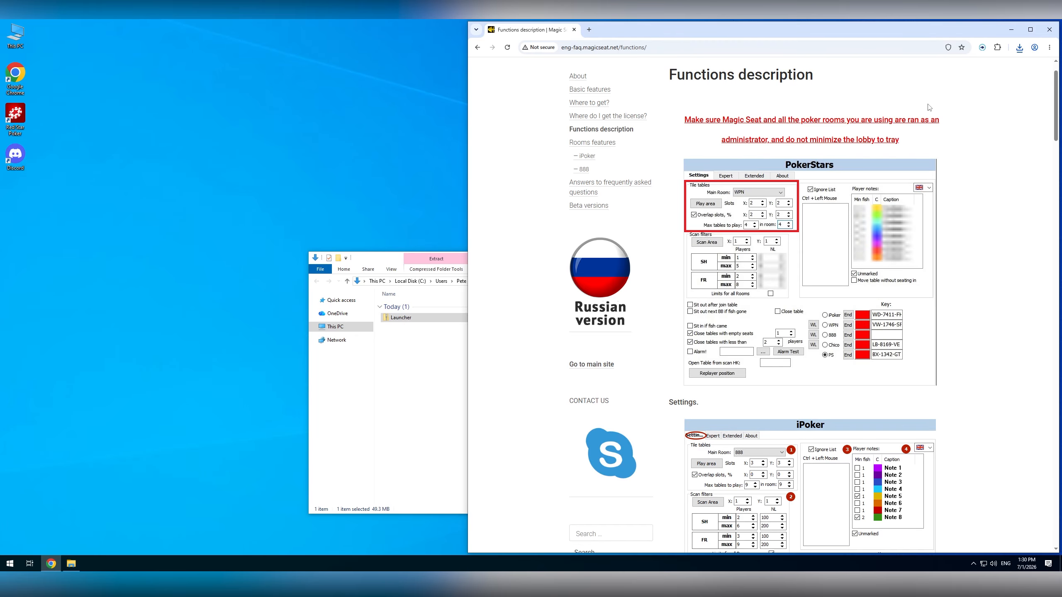
left_click(1009, 30)
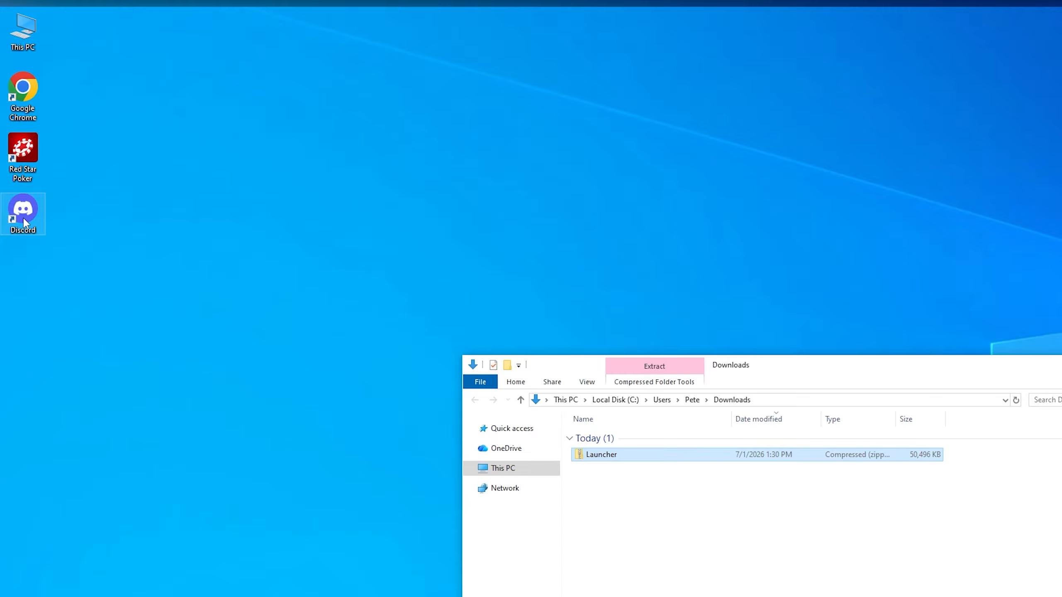
Step: Set the Discord desktop shortcut to run as an administrator and start Discord
right_click(19, 162)
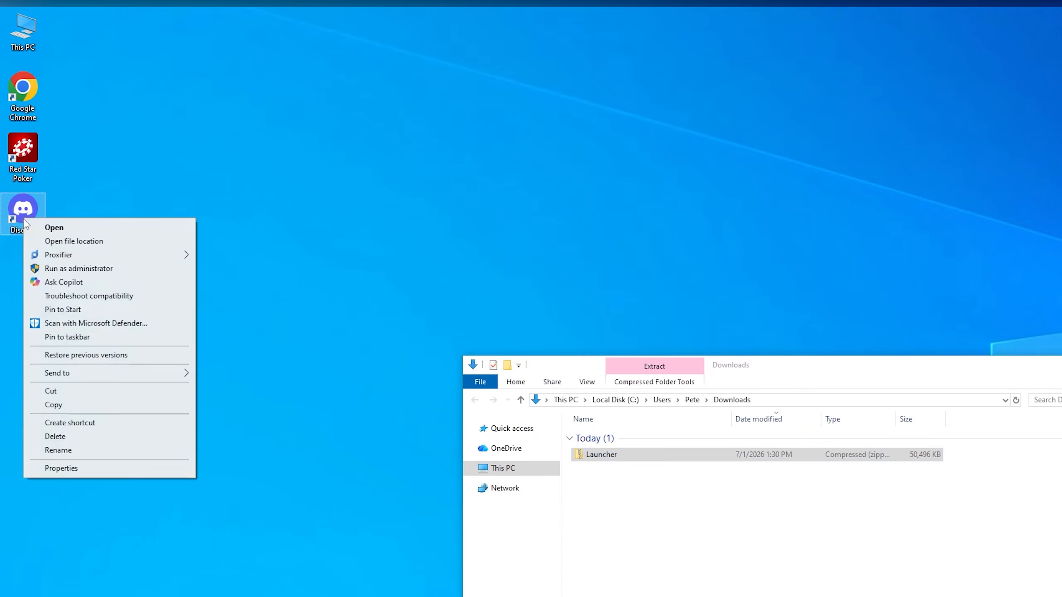
left_click(68, 477)
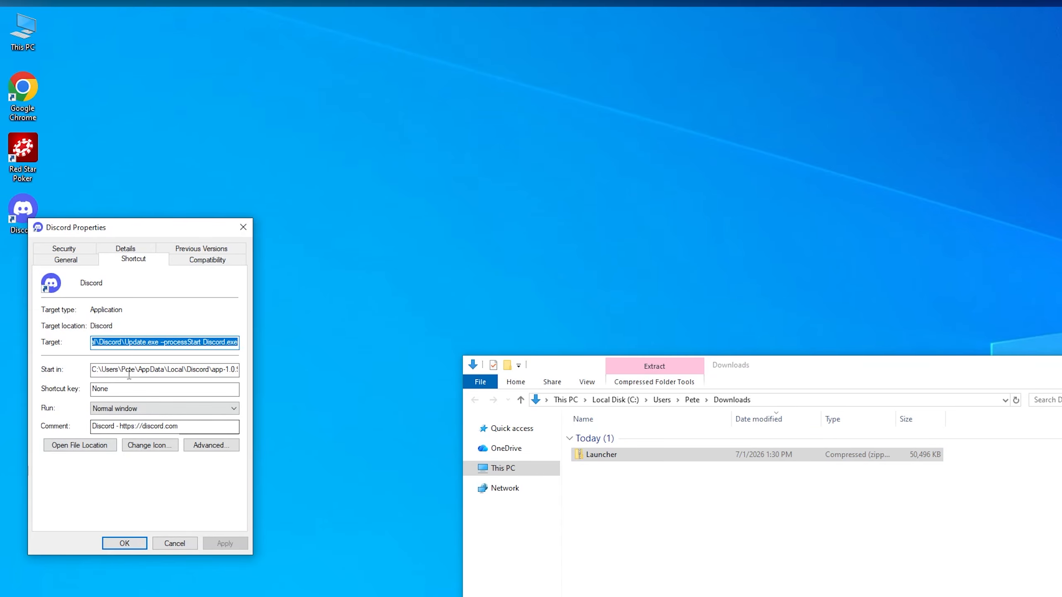
left_click(203, 260)
left_click(89, 456)
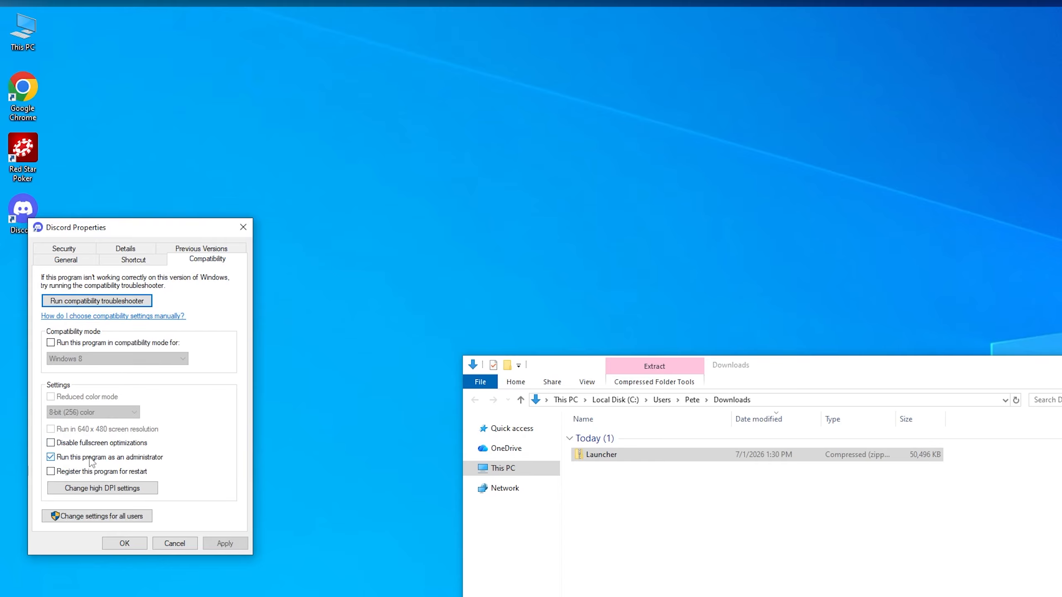
left_click(135, 543)
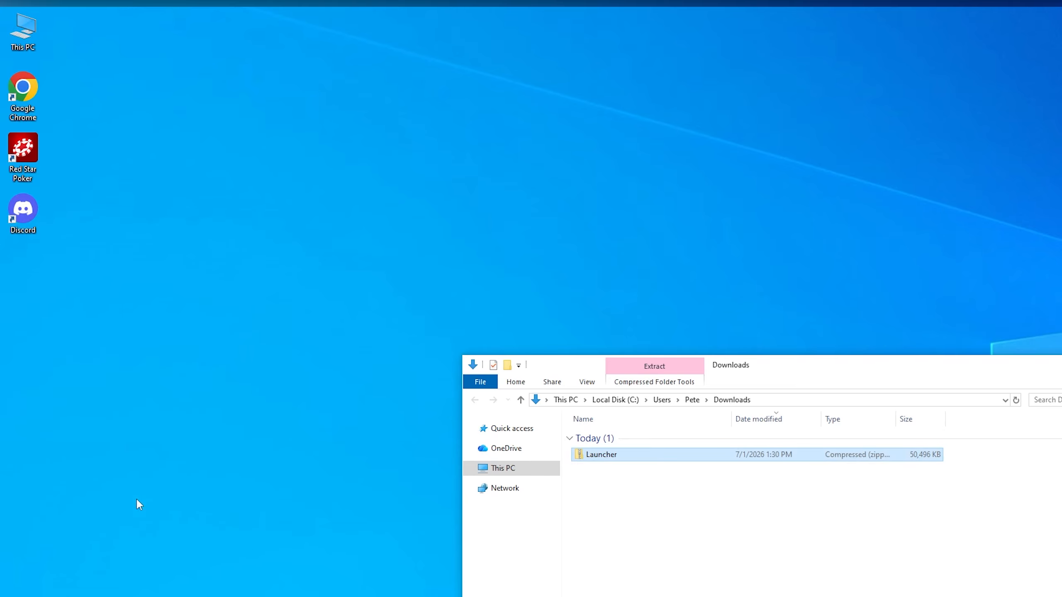
left_click(38, 216)
double_click(37, 215)
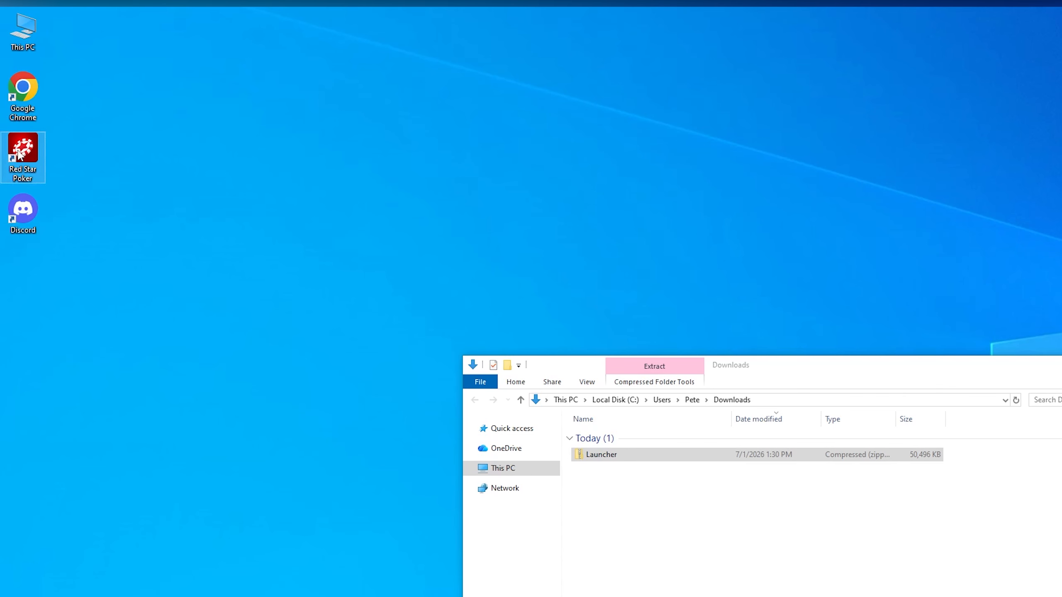
Step: Set the Red Star Poker desktop shortcut to run as an administrator
right_click(12, 115)
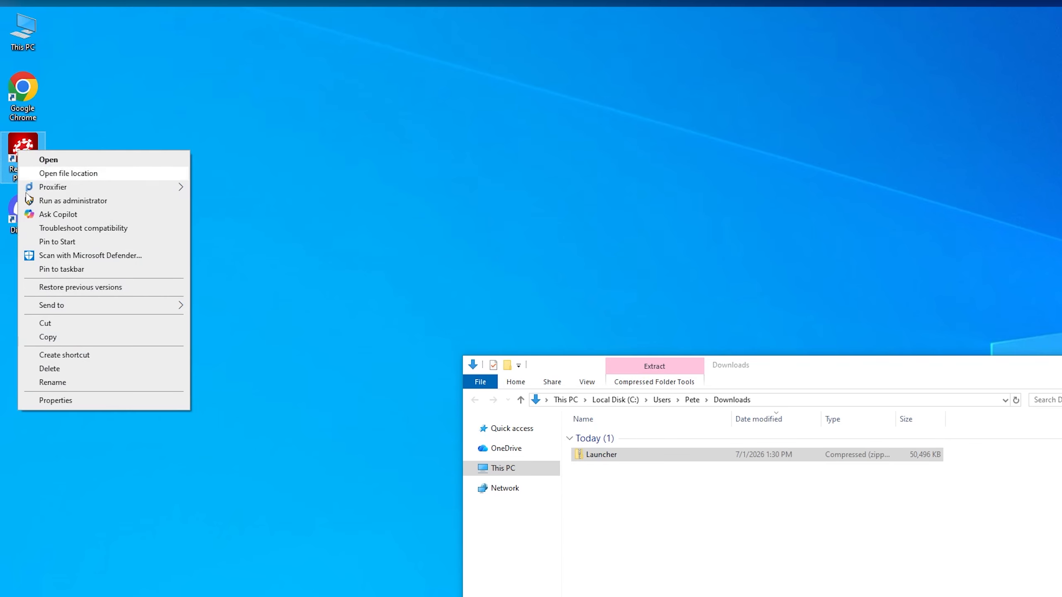
left_click(55, 400)
left_click(199, 191)
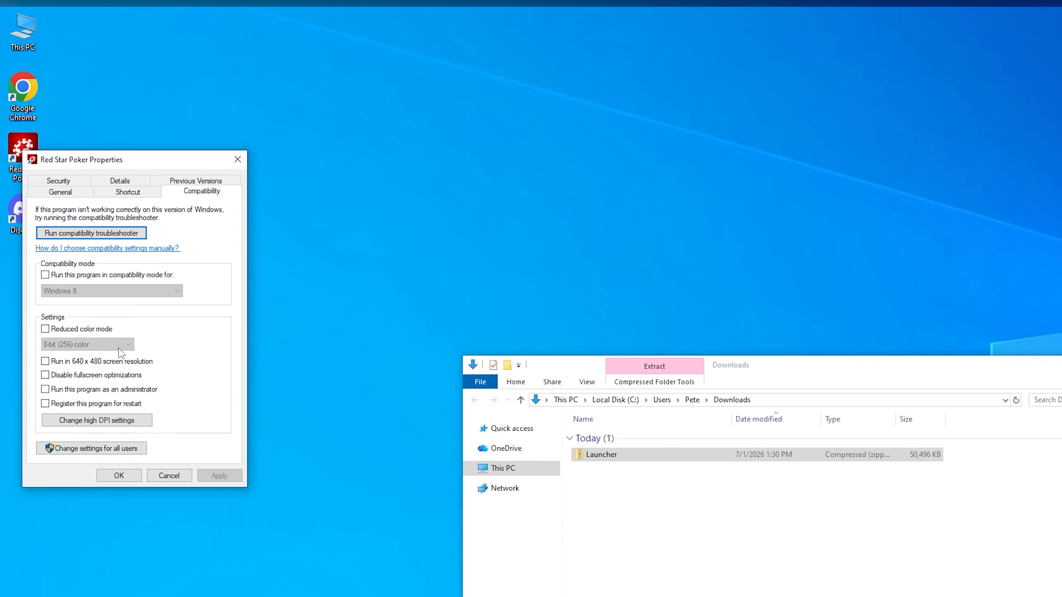
left_click(98, 390)
left_click(118, 475)
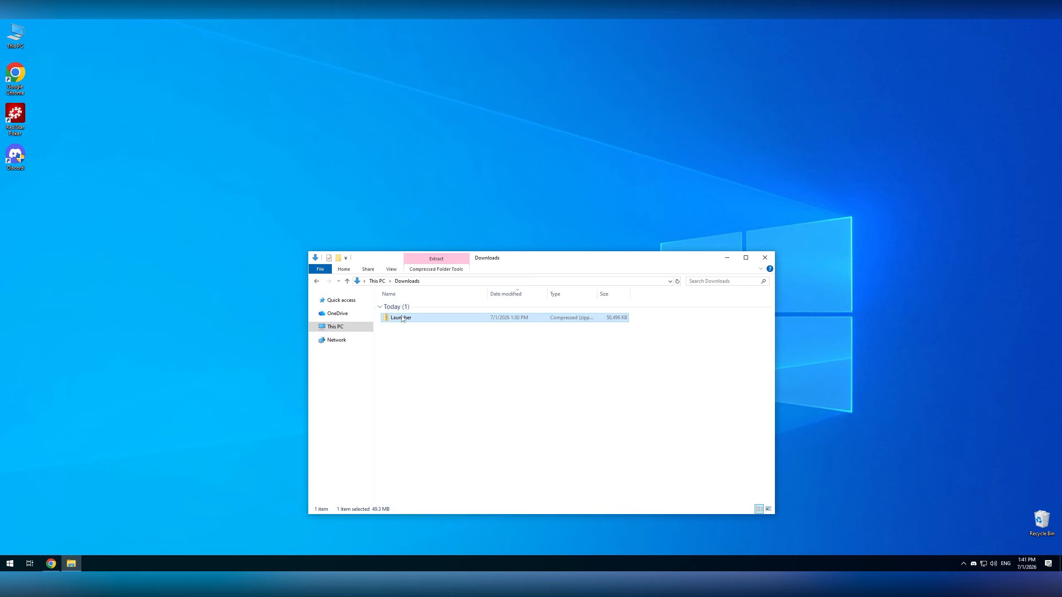
Step: Extract the Launcher archive in Downloads and move the extracted Launcher folder to the desktop
right_click(402, 319)
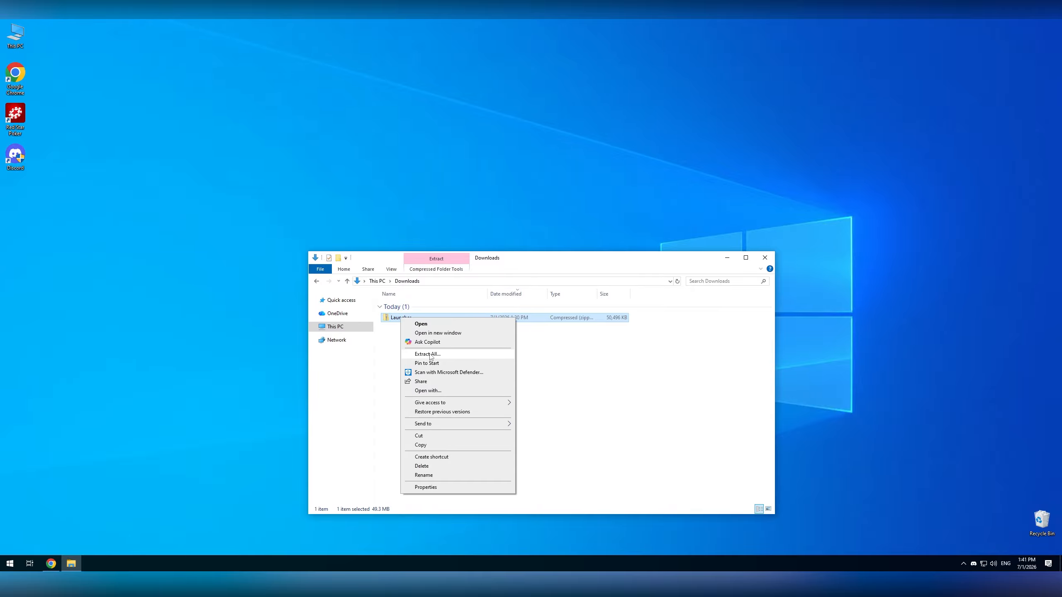
left_click(442, 353)
left_click(615, 370)
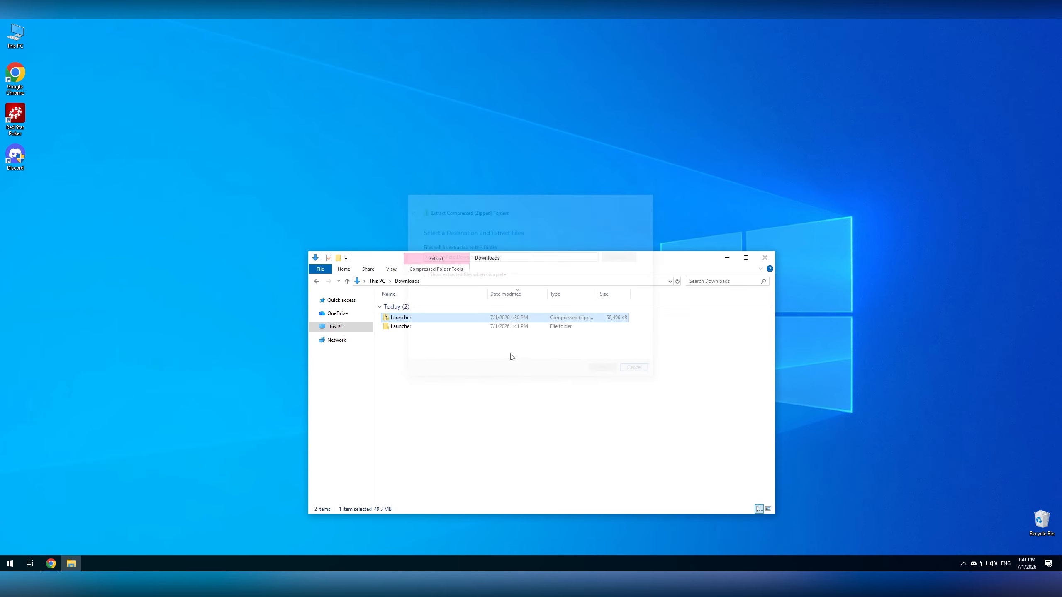
left_click_drag(397, 331, 59, 161)
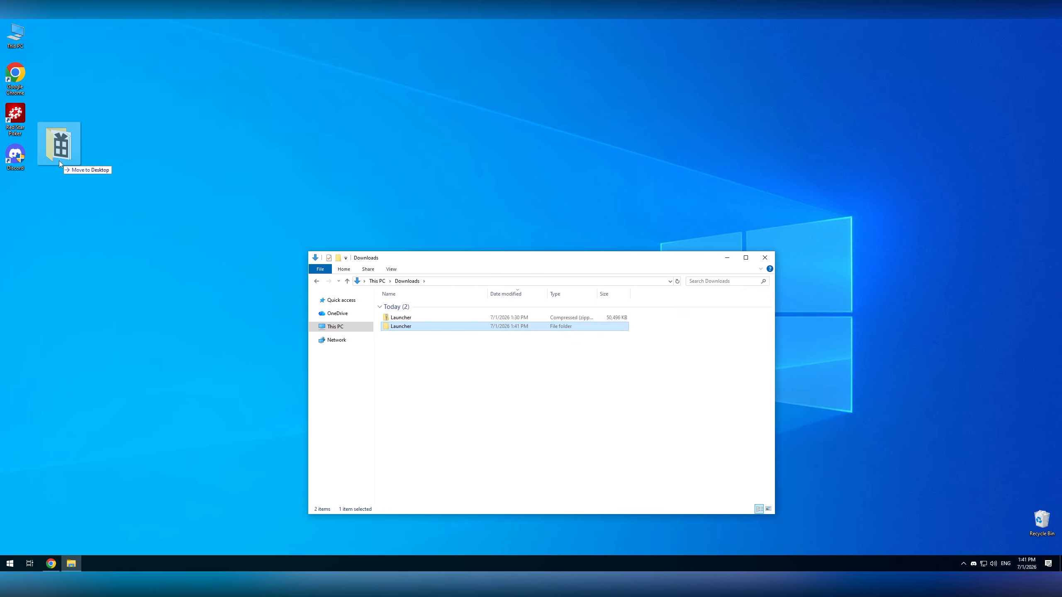
left_click(87, 176)
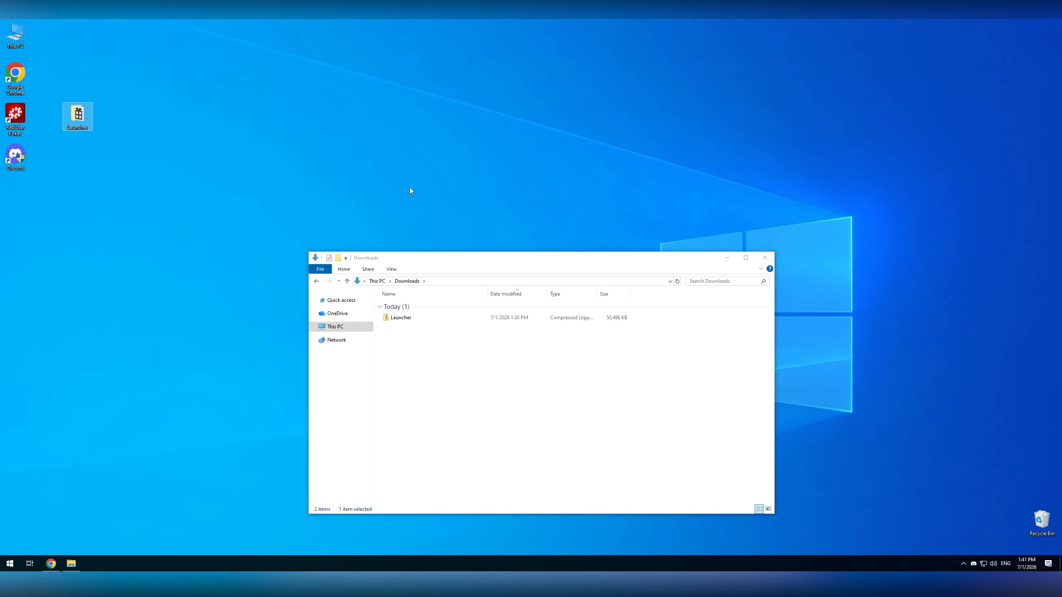
left_click(764, 258)
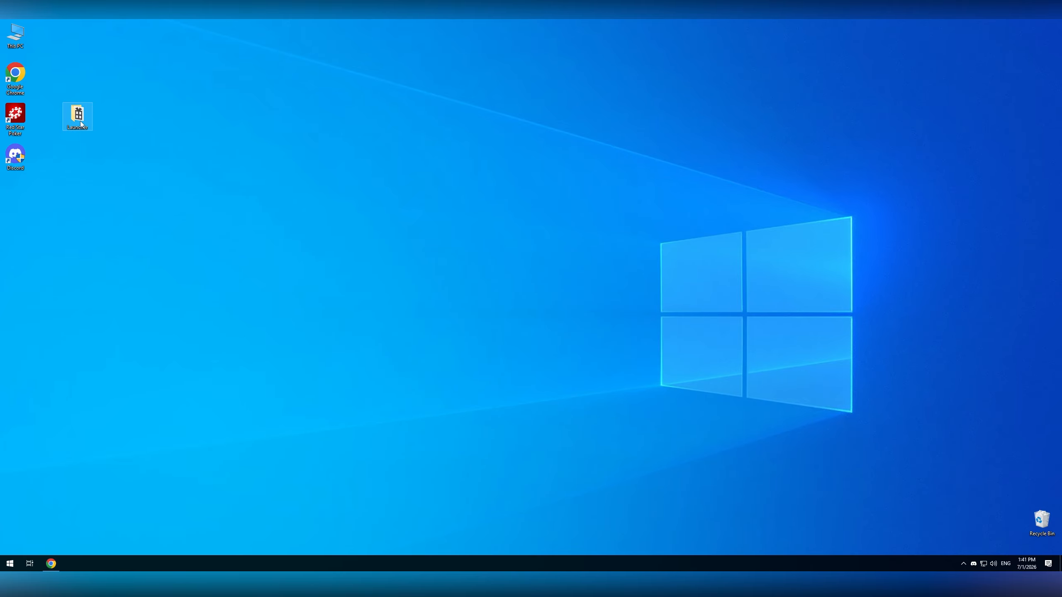
Step: Set the Launcher application inside the desktop Launcher folder to run as an administrator
double_click(80, 122)
right_click(397, 307)
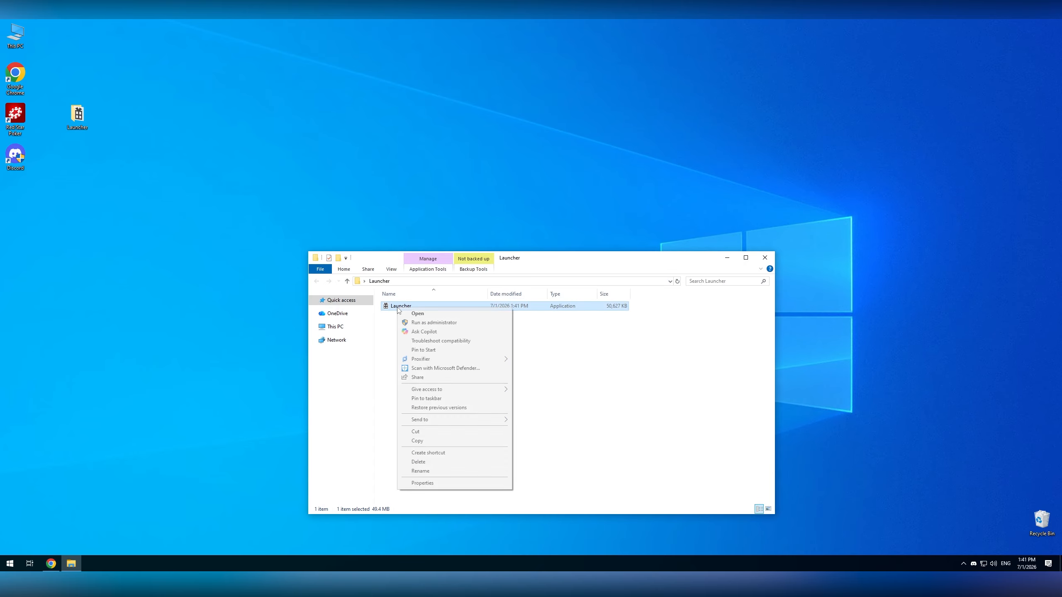
left_click(442, 484)
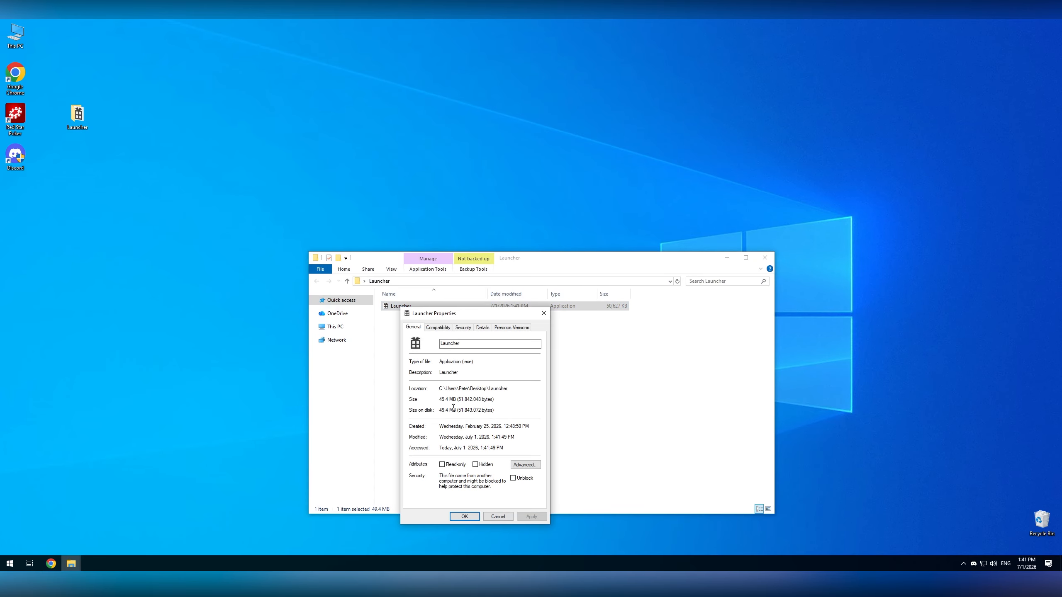
left_click(442, 331)
left_click(440, 460)
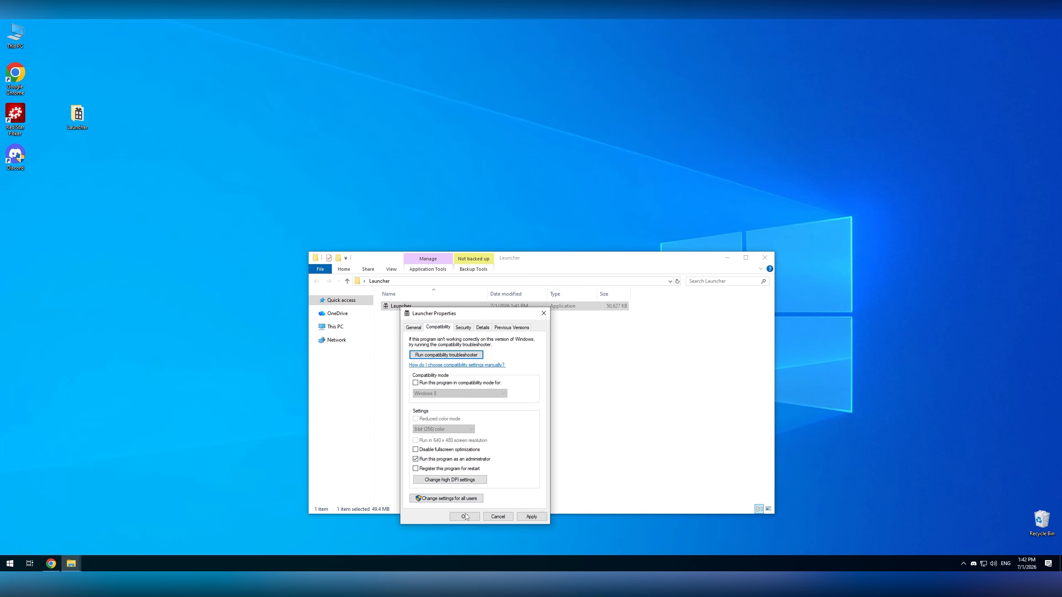
left_click(465, 517)
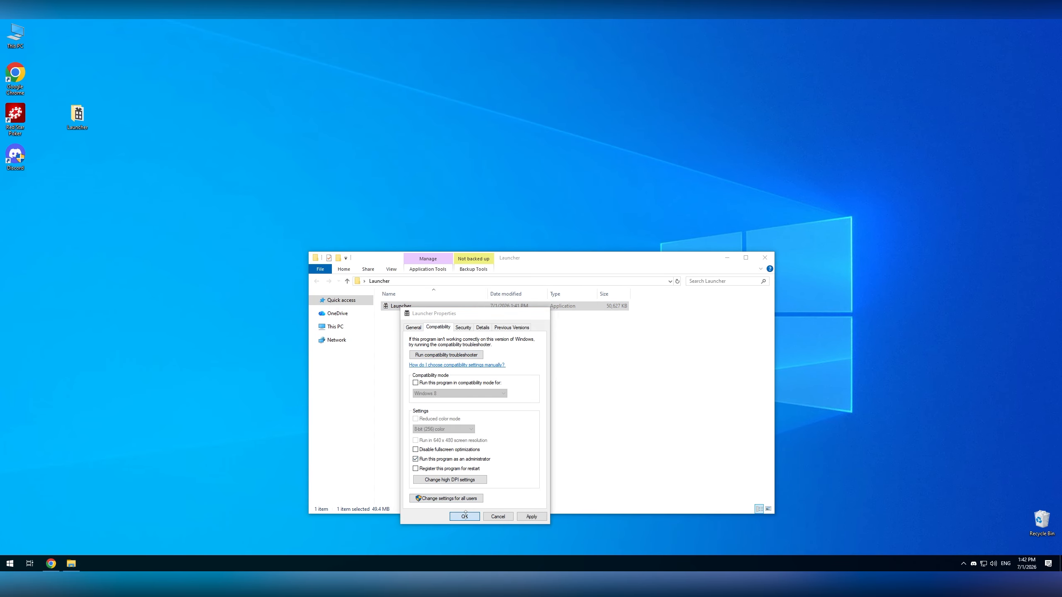
Step: Run the Launcher application despite the SmartScreen block and start it with the Discord.exe process
double_click(397, 306)
left_click(442, 231)
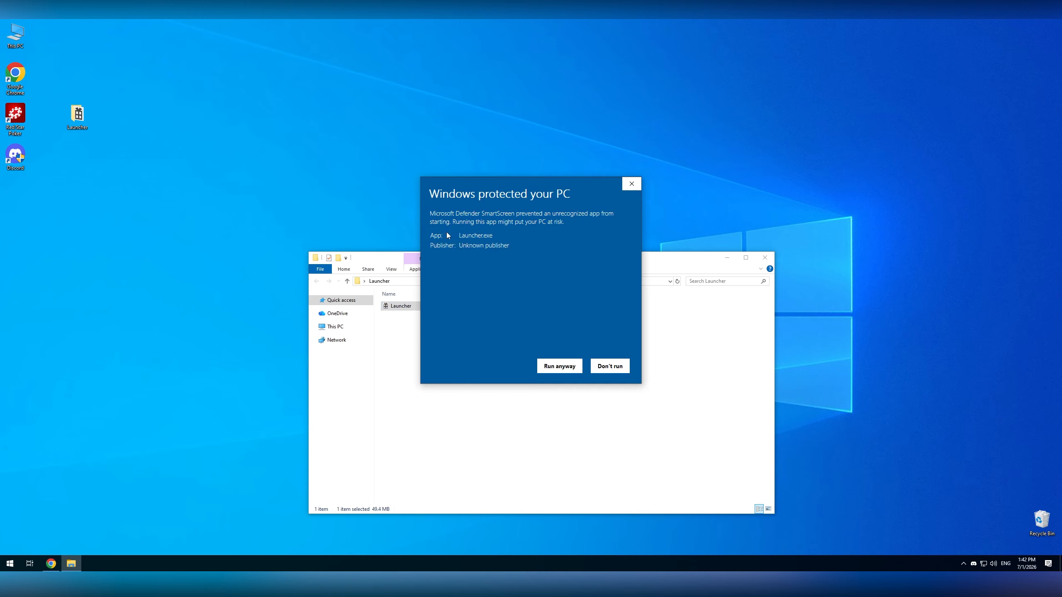
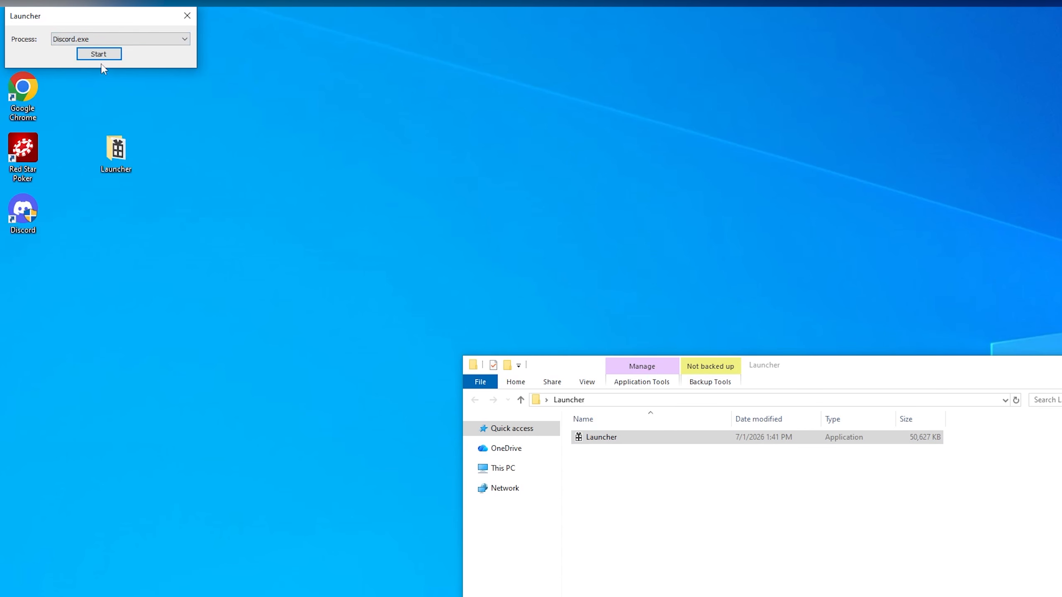
left_click(100, 52)
left_click_drag(175, 106, 168, 202)
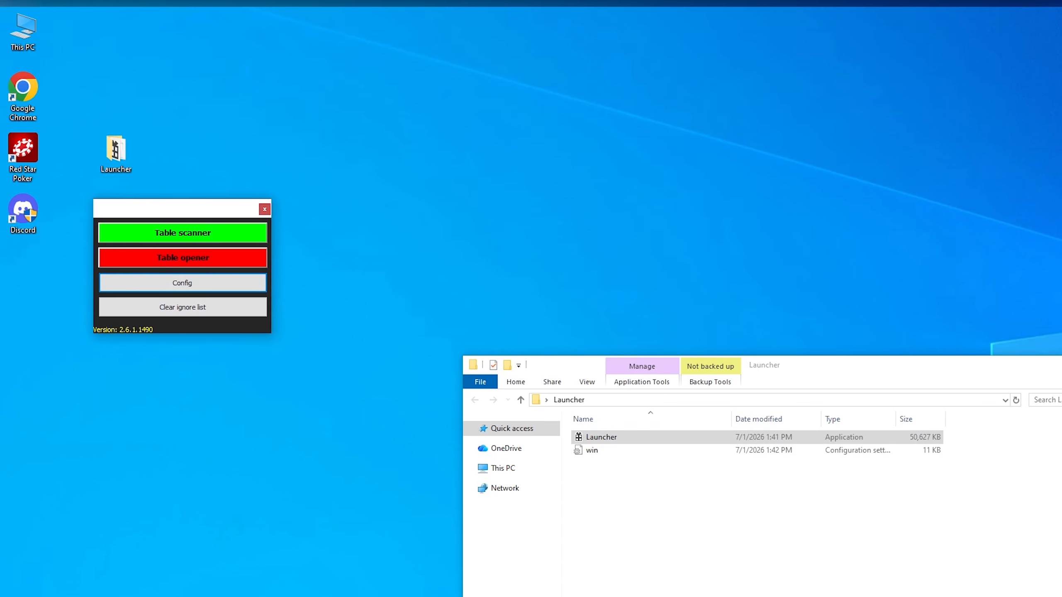
Step: Examine the running apps and background processes in Task Manager
right_click(390, 596)
left_click(431, 596)
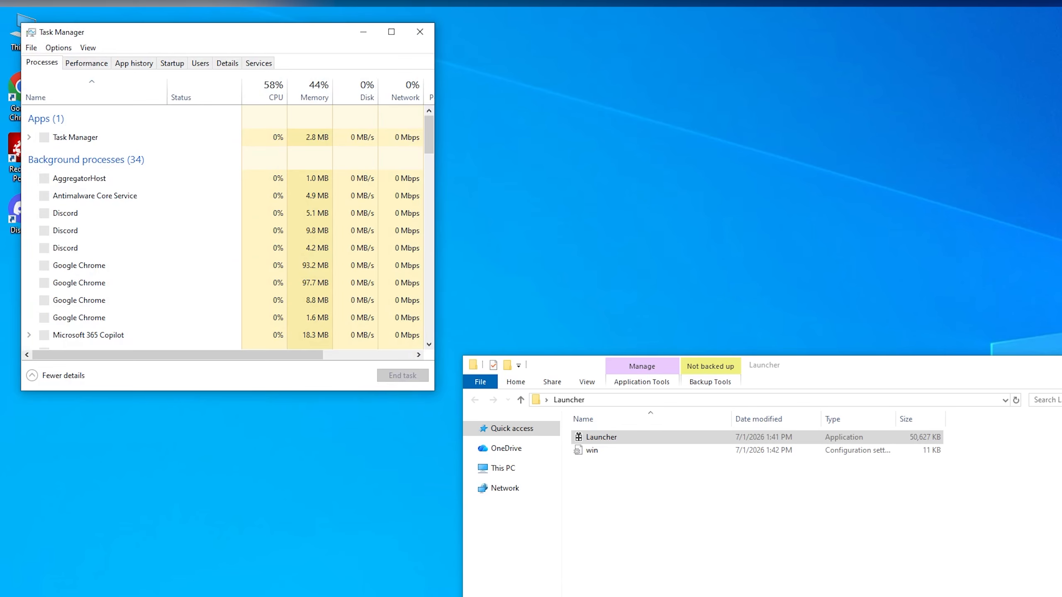
mouse_move(428, 121)
left_mouse_down()
mouse_move(428, 135)
mouse_move(429, 116)
left_mouse_up()
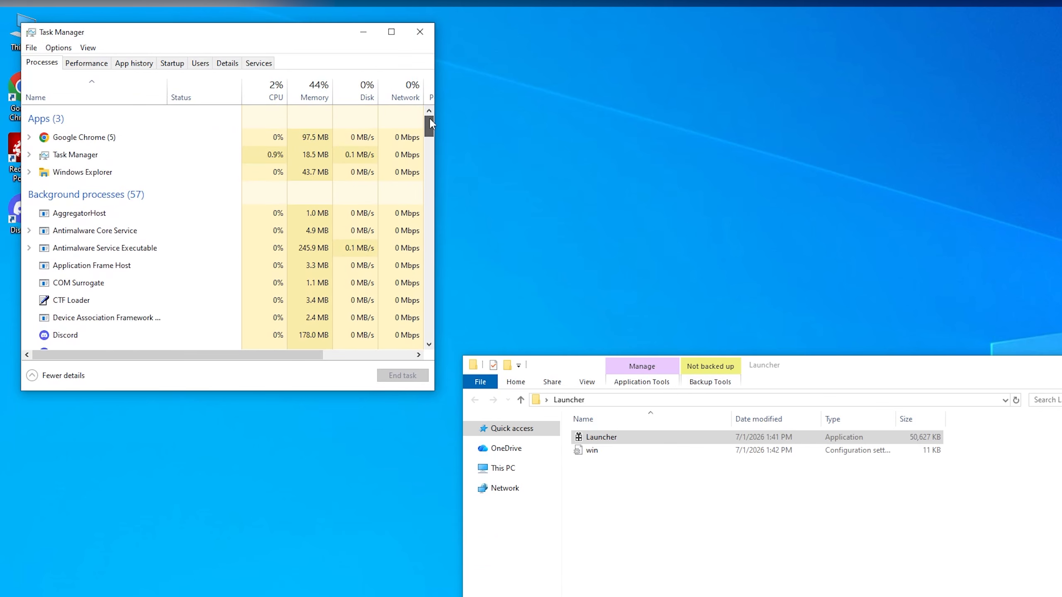
left_click(425, 38)
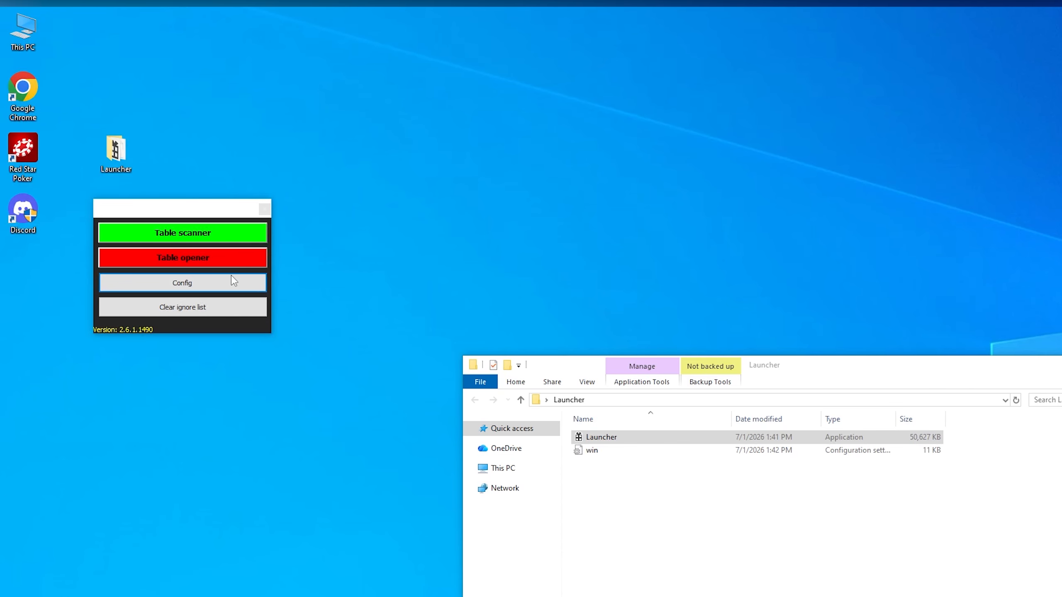
Step: Open the Magic Seat configuration and update the program to the BETA version
left_click(144, 206)
left_click_drag(489, 45, 459, 90)
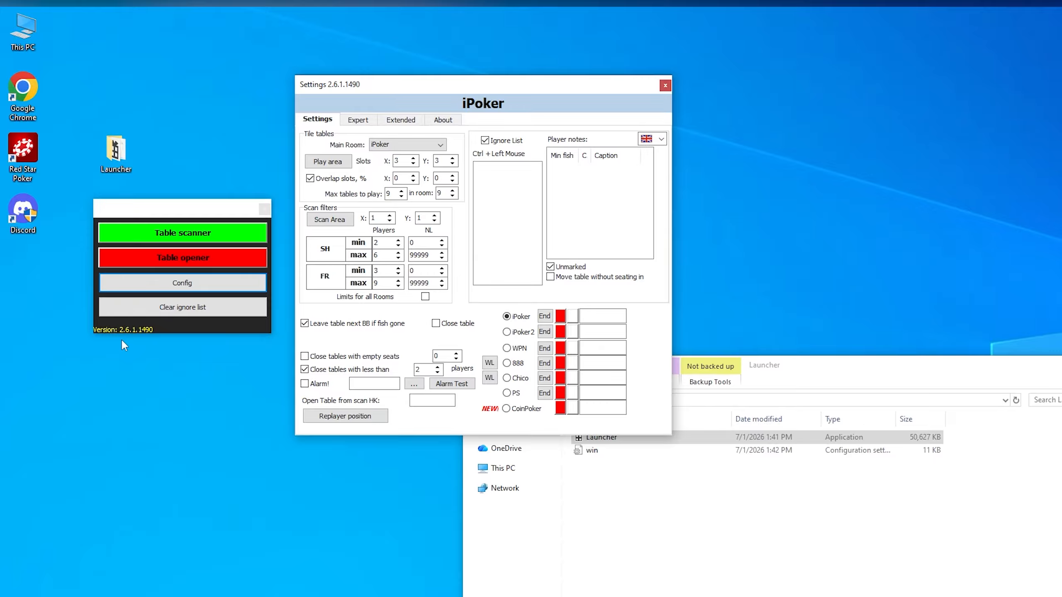
left_click(442, 119)
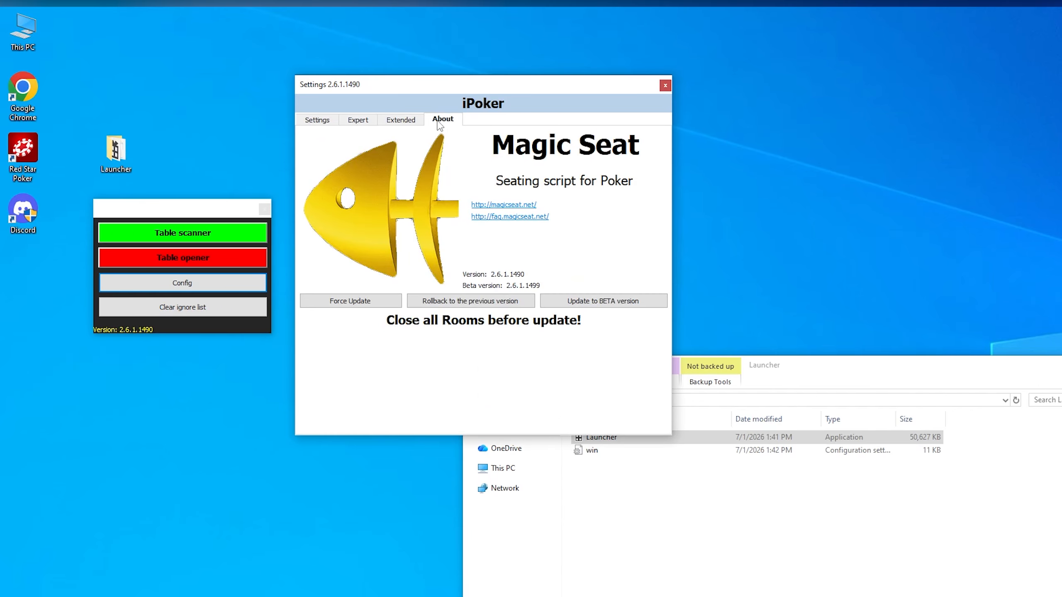
left_click(605, 301)
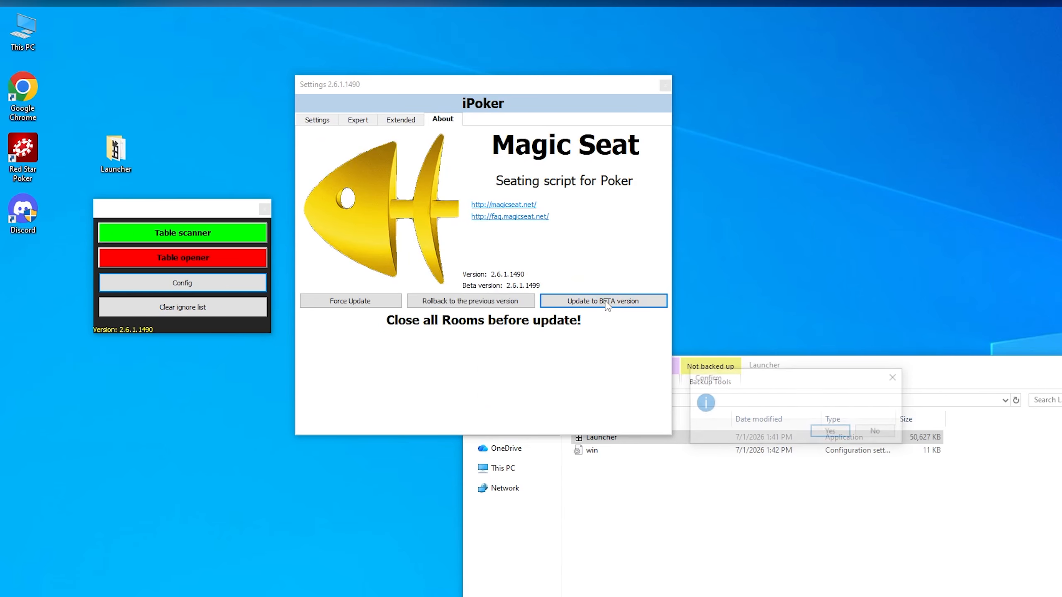
left_click(837, 434)
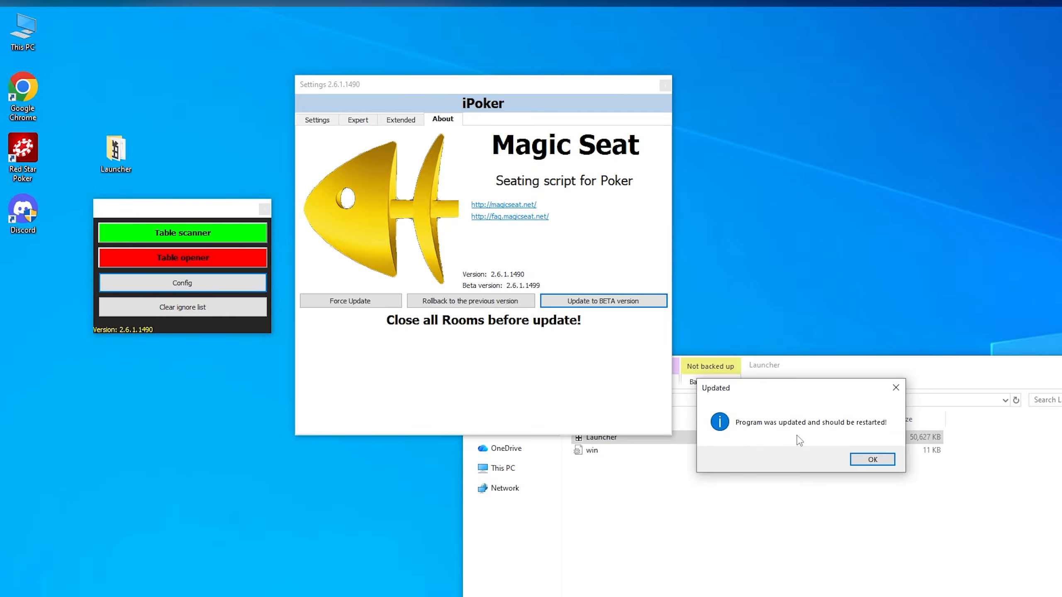
left_click(872, 460)
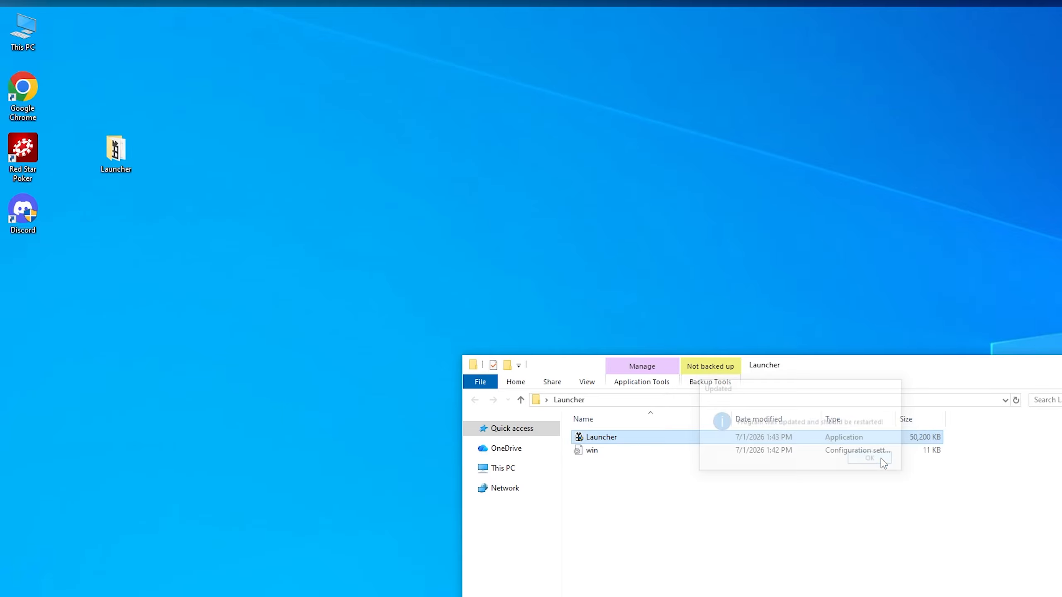
Step: Restart the Launcher and paste the licence key for the iPoker room in its configuration
double_click(602, 438)
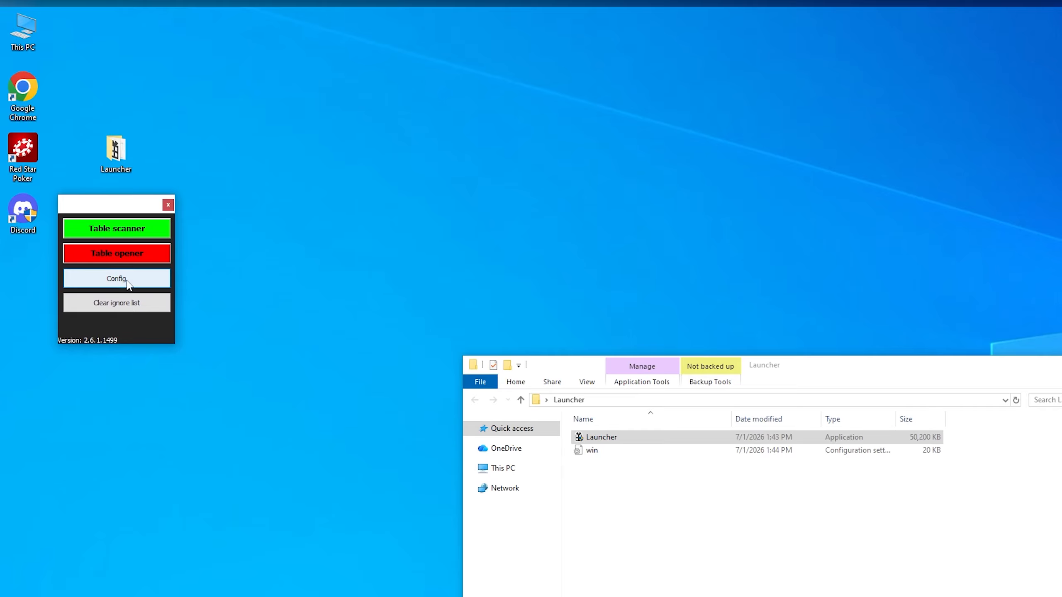
left_click(117, 279)
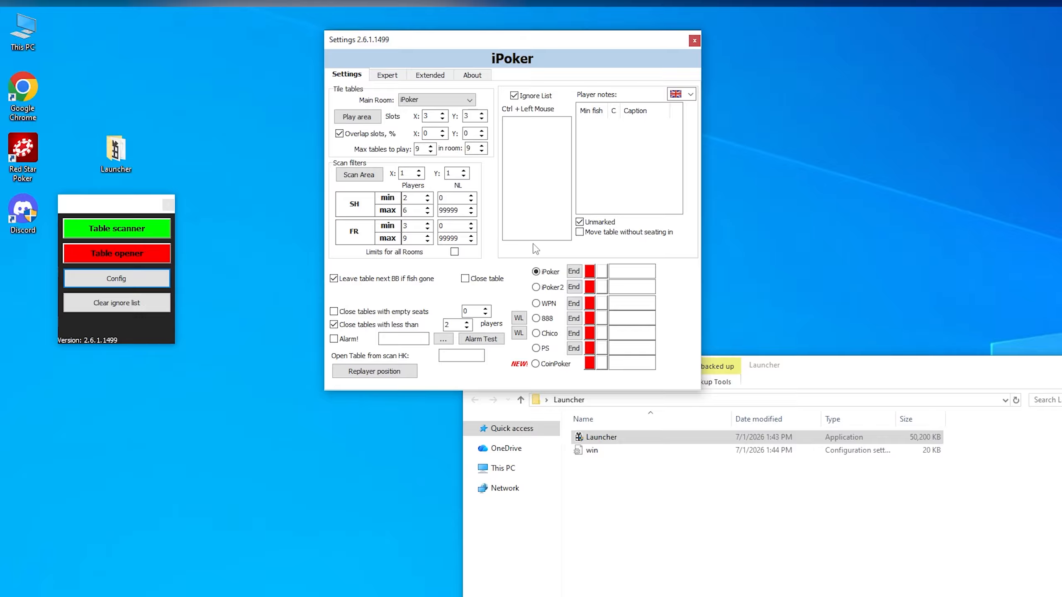
key("ctrl+v")
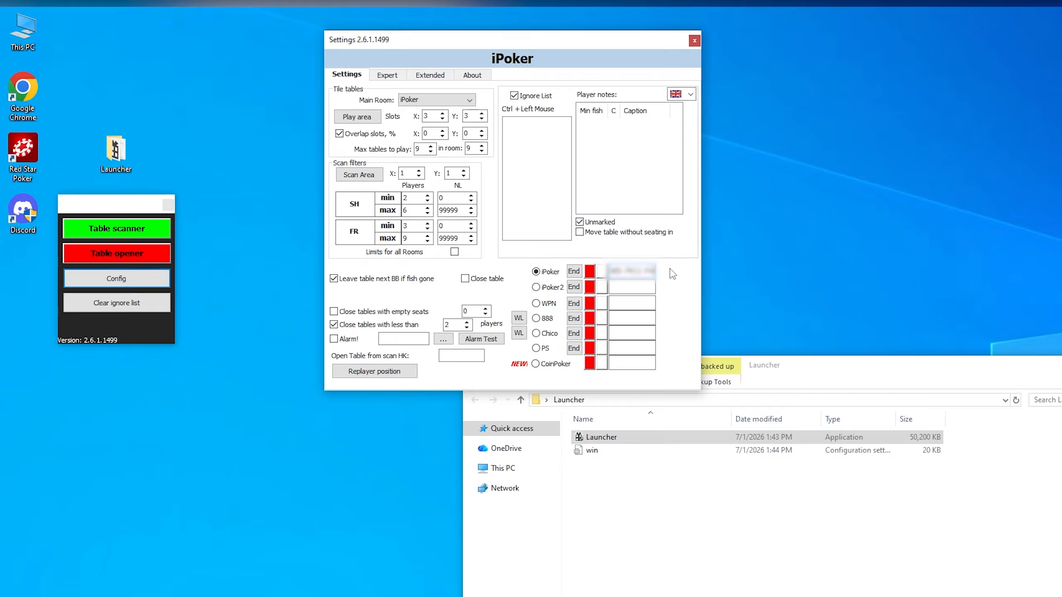
Step: Look up the path of the Red Star Poker program folder from its desktop shortcut
right_click(25, 153)
left_click(56, 177)
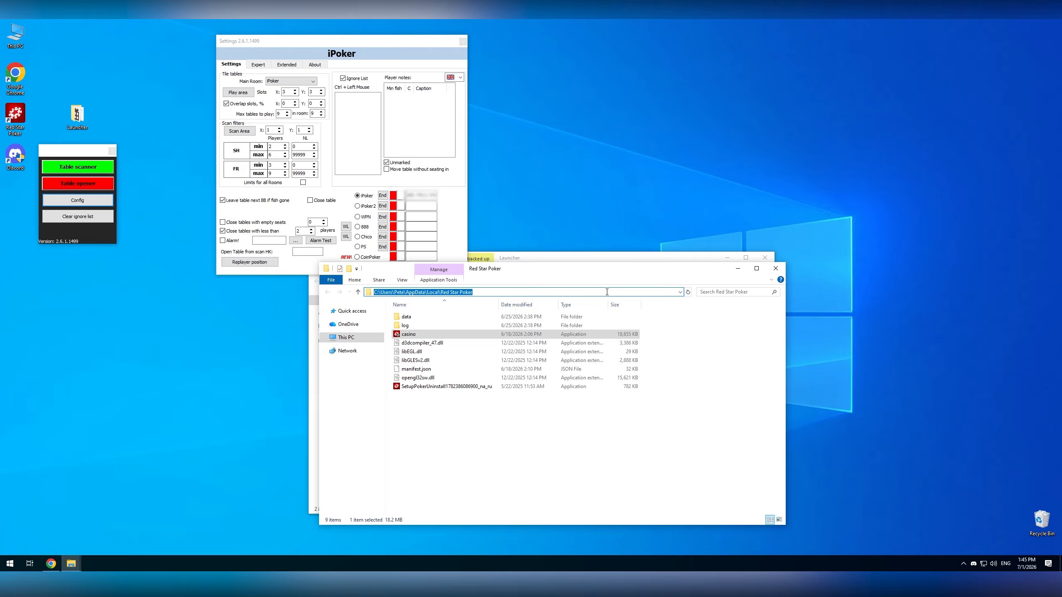
left_click(776, 268)
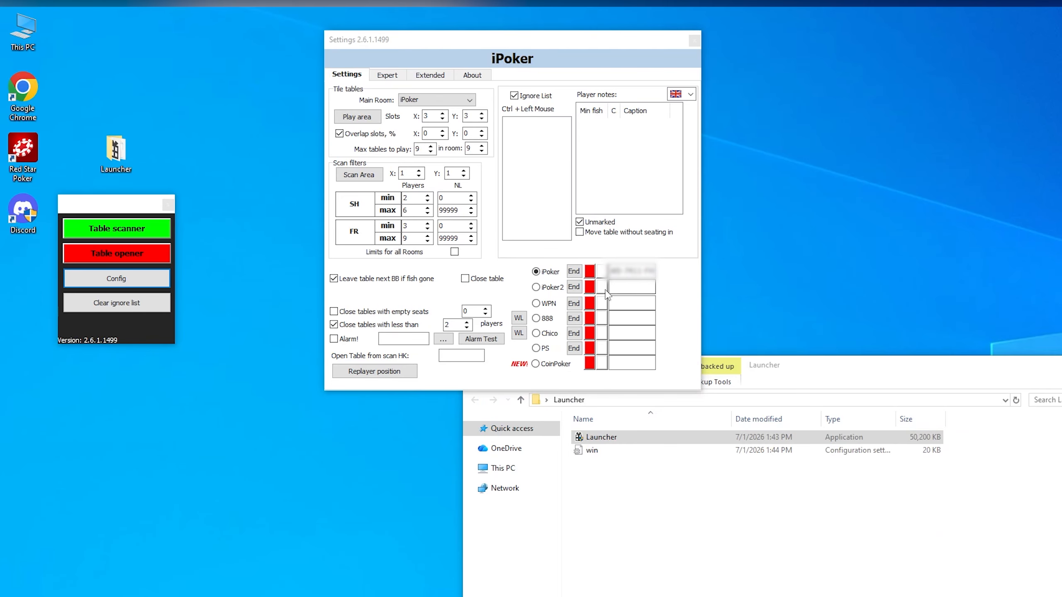
Step: Check the folder selection for the iPoker2 room and dismiss it without choosing a folder
left_click(602, 288)
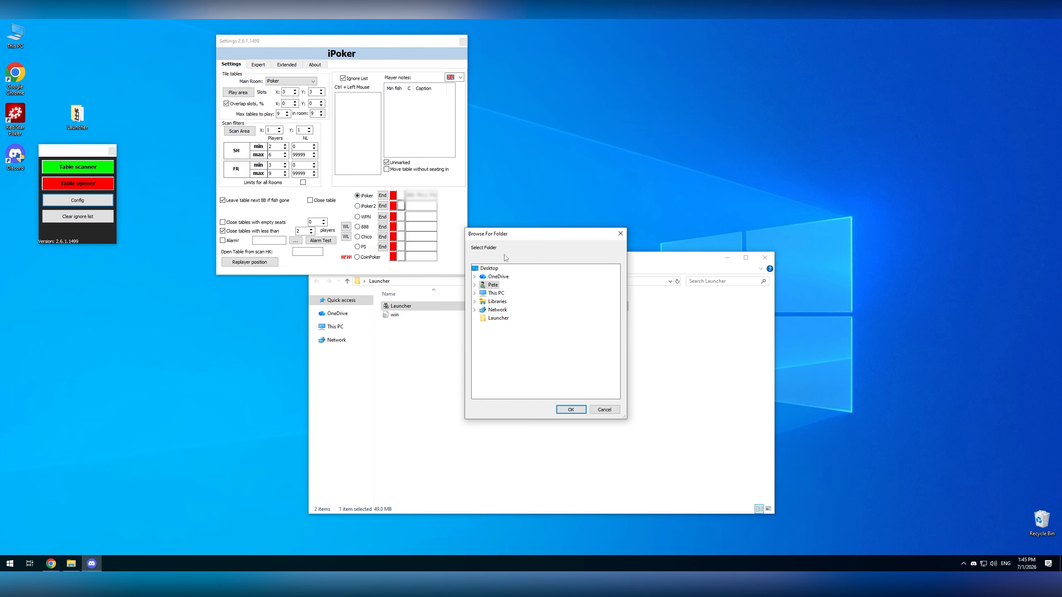
left_click(620, 233)
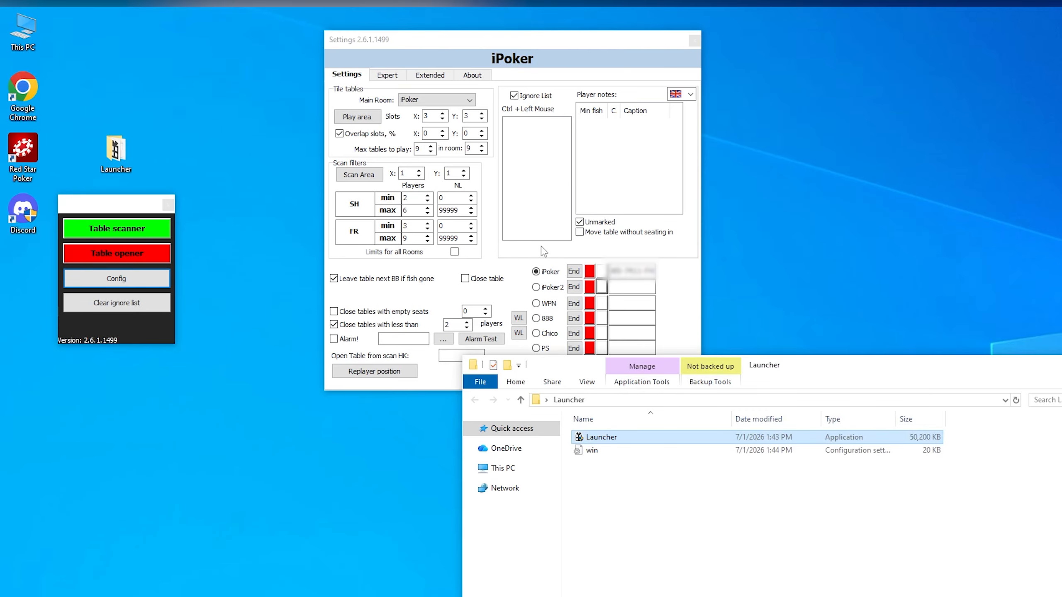
left_click(537, 249)
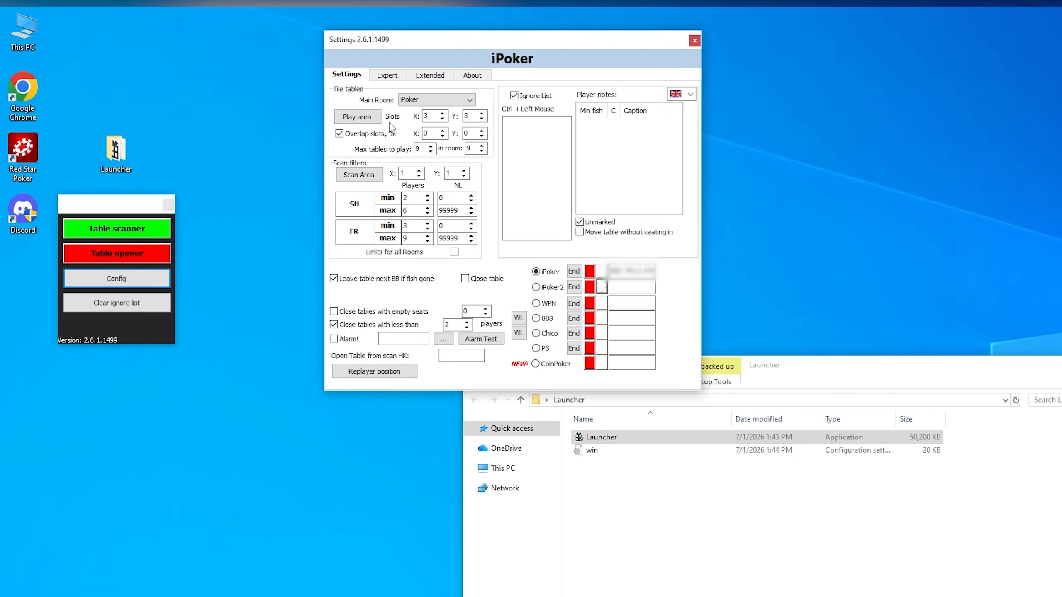
Step: Set the play area slots to X 3 and Y 2 and place the play area at the screen's upper-left corner
left_click(432, 117)
left_click_drag(471, 116, 450, 116)
type("2")
left_click(357, 117)
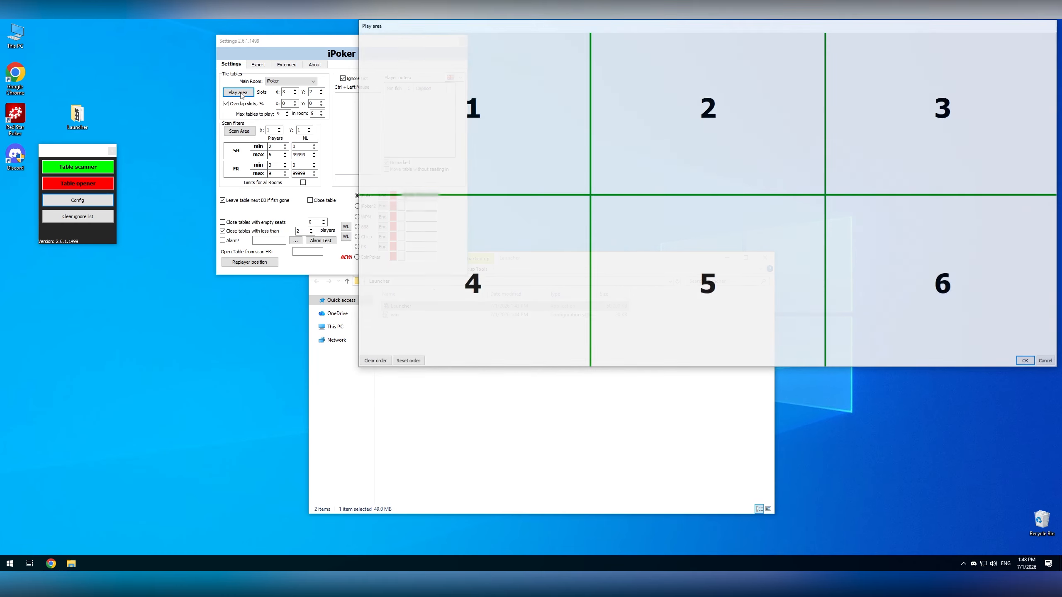
left_click_drag(869, 30, 511, 34)
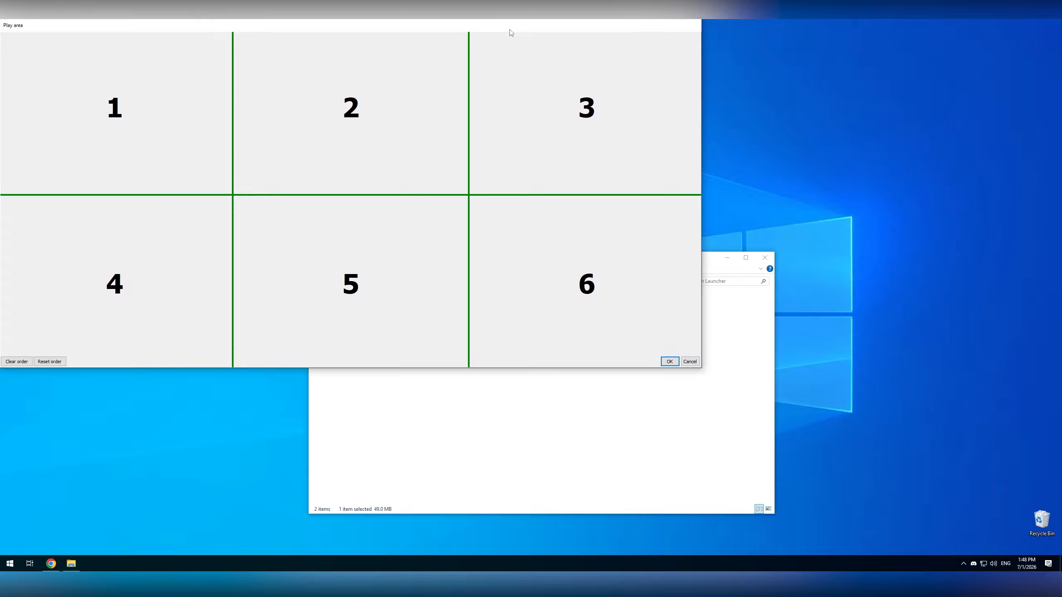
Step: Clear the numbers from all six play area slots one by one
left_click(405, 289)
left_click(406, 290)
left_click(200, 140)
left_click(572, 272)
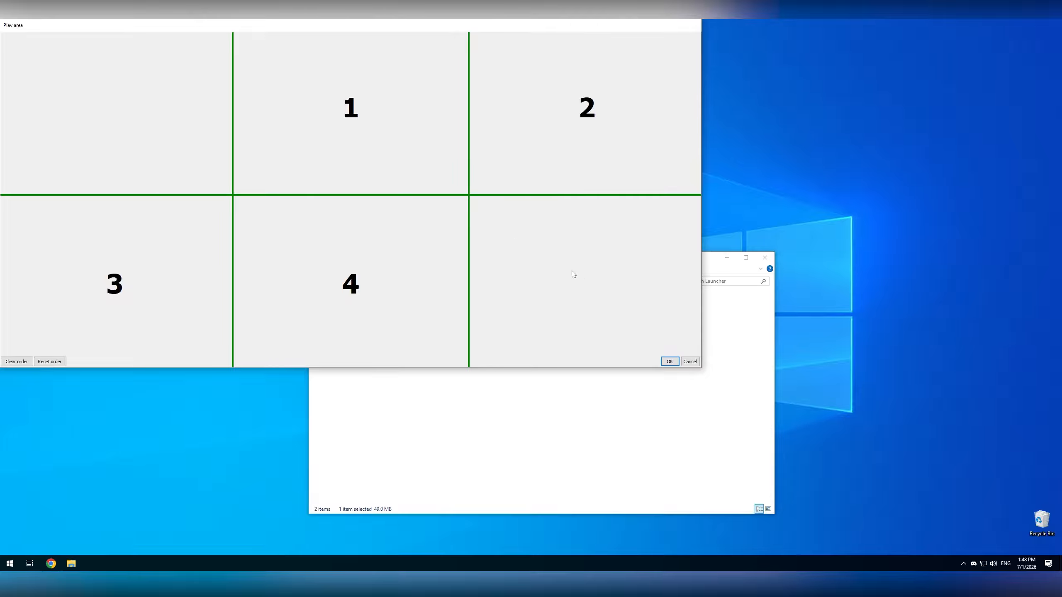
left_click(588, 287)
left_click(369, 150)
left_click(526, 149)
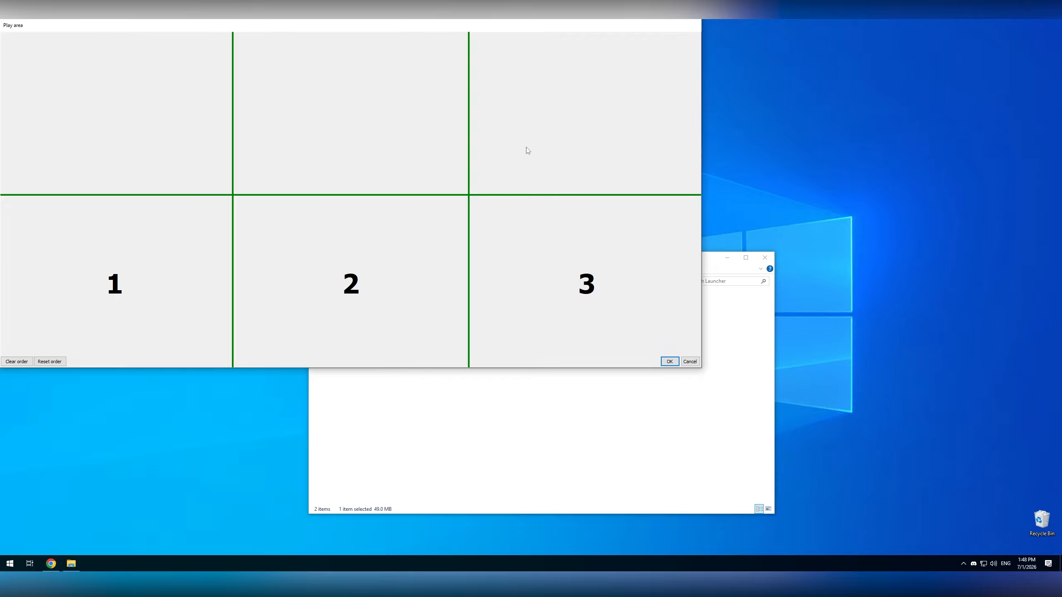
left_click(157, 276)
left_click(376, 274)
left_click(603, 273)
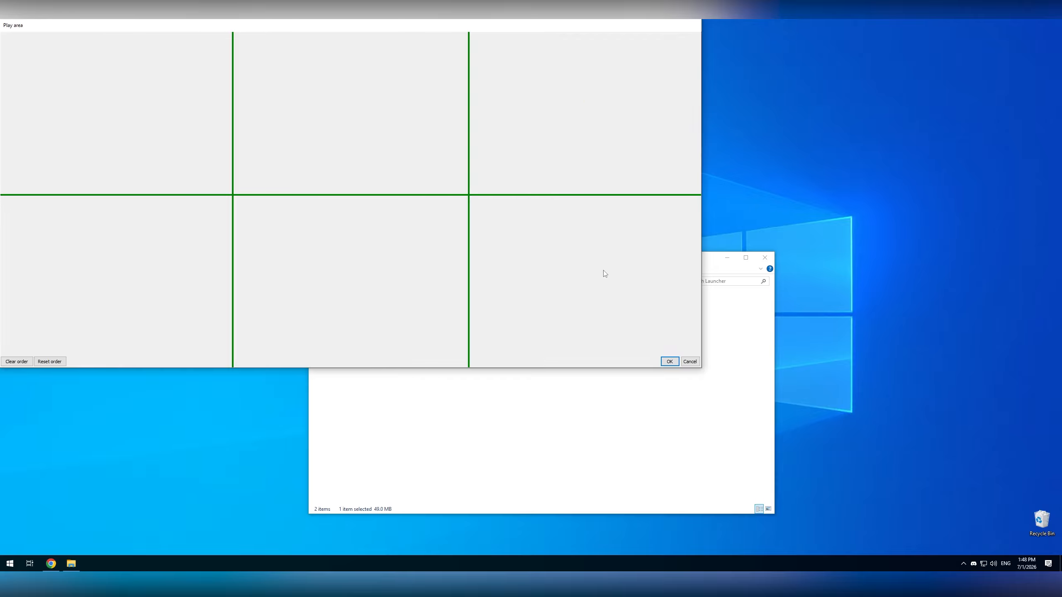
Step: Try a reversed slot order, running from the lower-right slot leftwards and then along the upper row
left_click(455, 271)
left_click(152, 270)
left_click(169, 147)
left_click(340, 138)
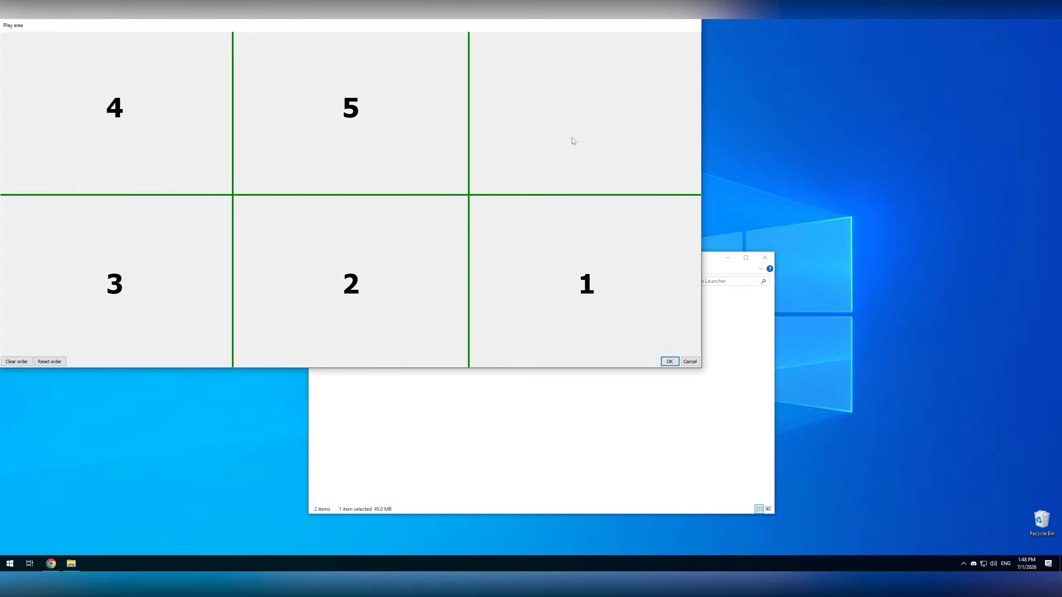
left_click(572, 141)
Step: Remove the reversed slot order from the play area
left_click(571, 141)
left_click(334, 142)
left_click(188, 144)
left_click(143, 261)
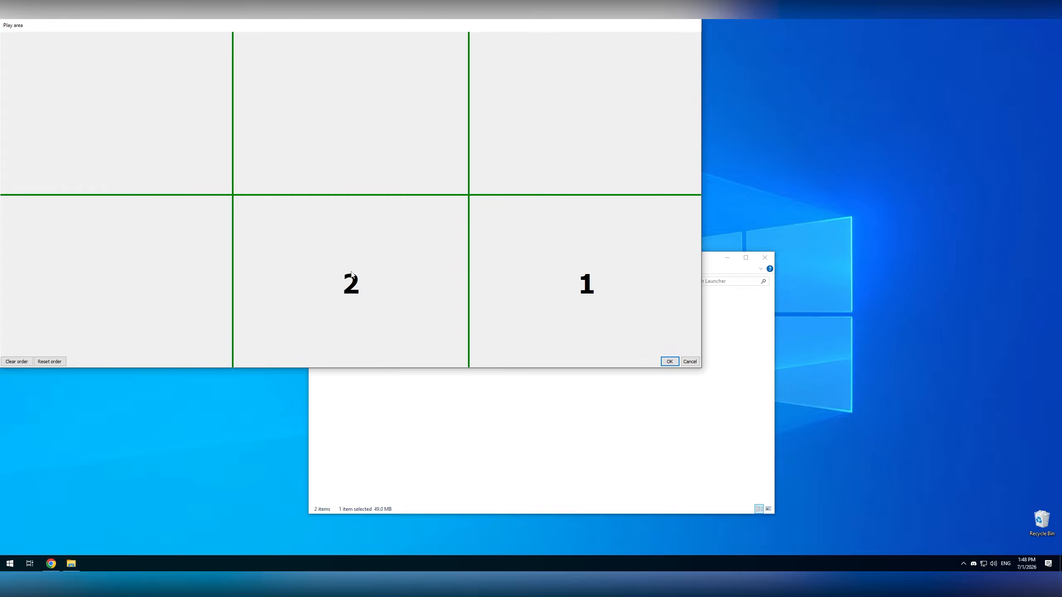
left_click(351, 274)
left_click(563, 275)
Step: Number the play area slots 1 to 6, upper row first and left to right, and confirm the area
left_click(208, 138)
left_click(342, 122)
left_click(543, 119)
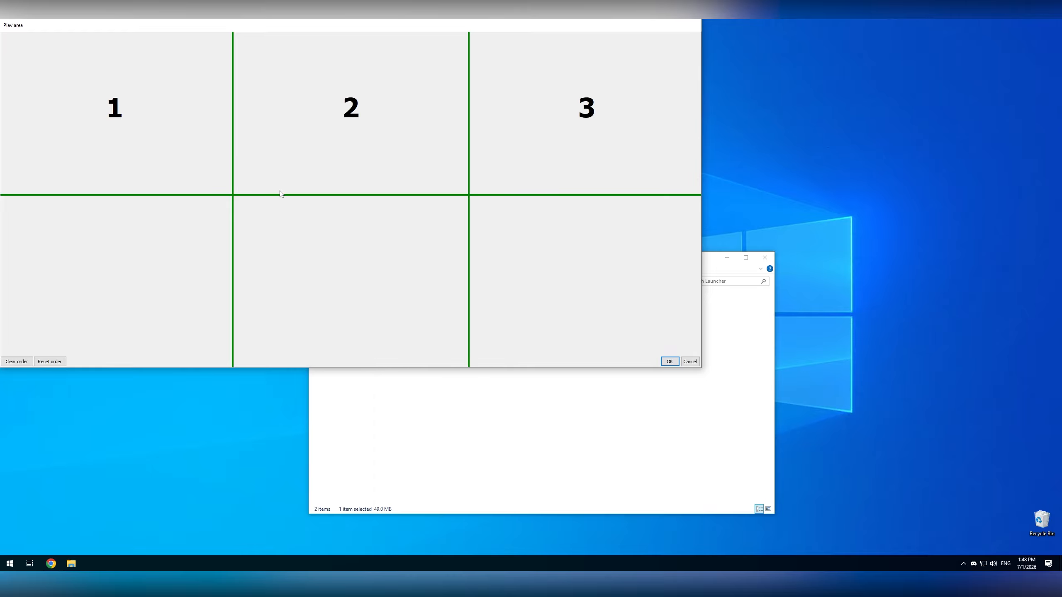
left_click(149, 240)
left_click(299, 247)
left_click(563, 277)
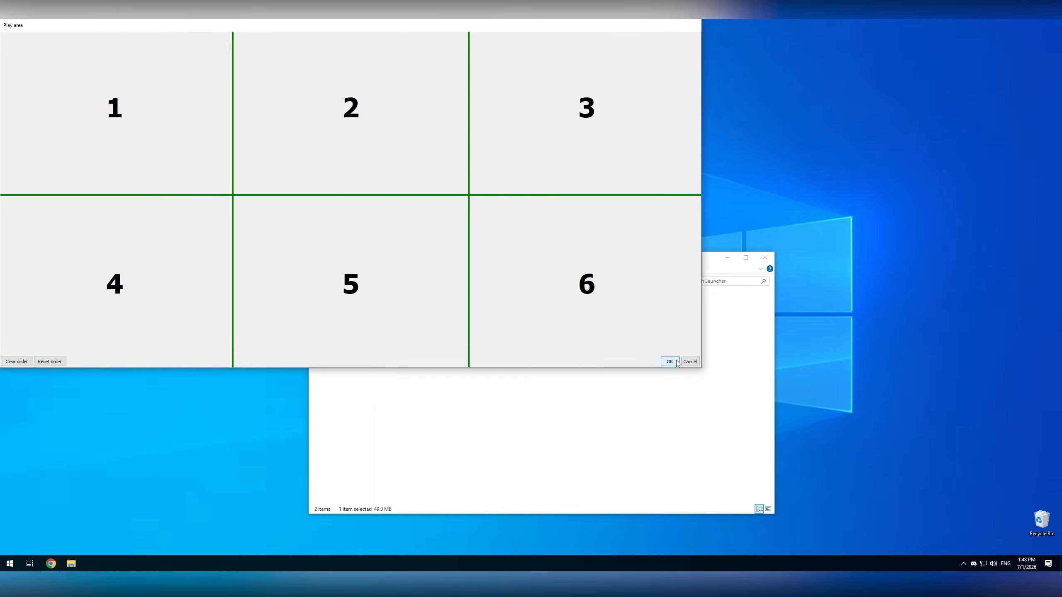
left_click(670, 361)
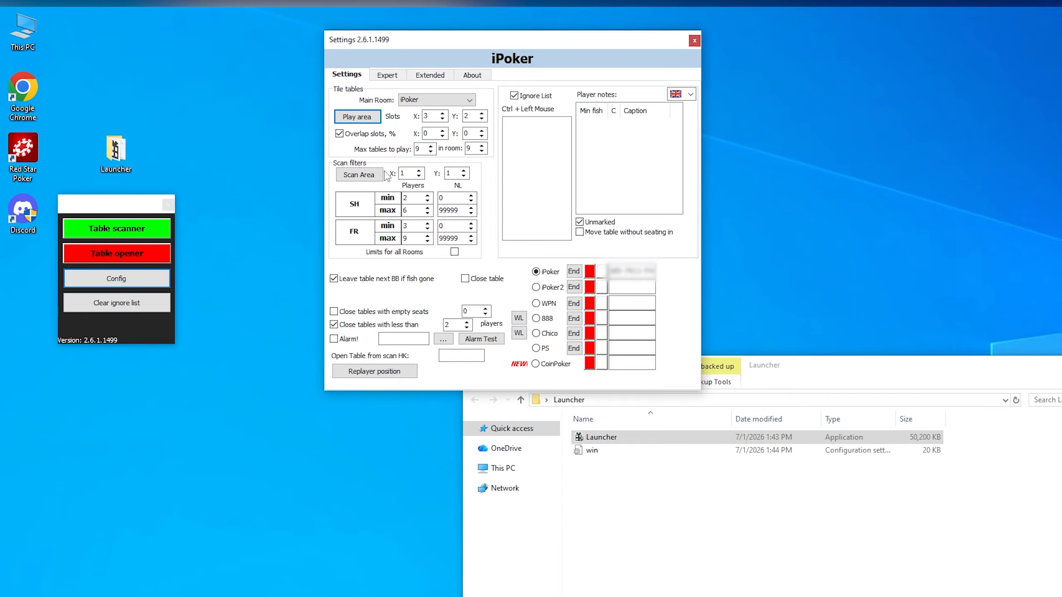
Step: Set the scan area to X 1 and Y 2, enlarge it, place it at the screen's upper-right corner and confirm
left_click(448, 172)
left_click(359, 174)
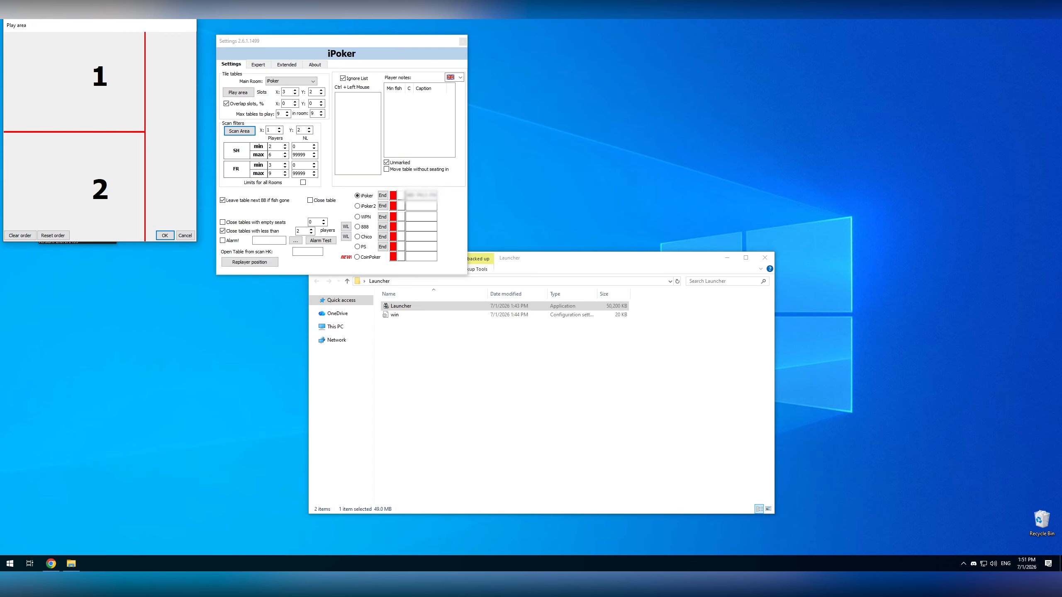
left_click_drag(151, 241, 146, 342)
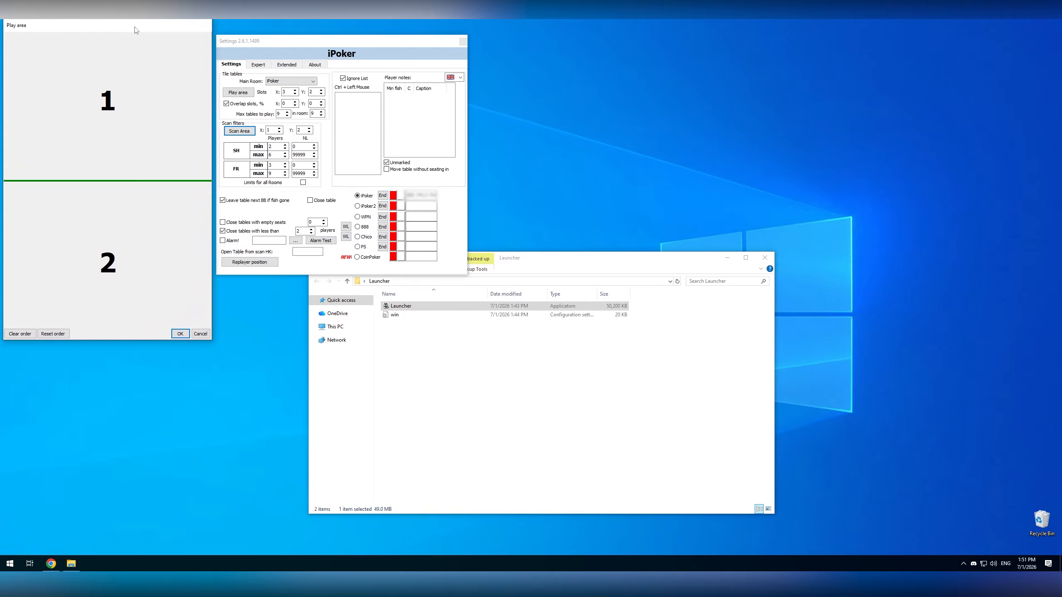
left_click_drag(134, 30, 984, 33)
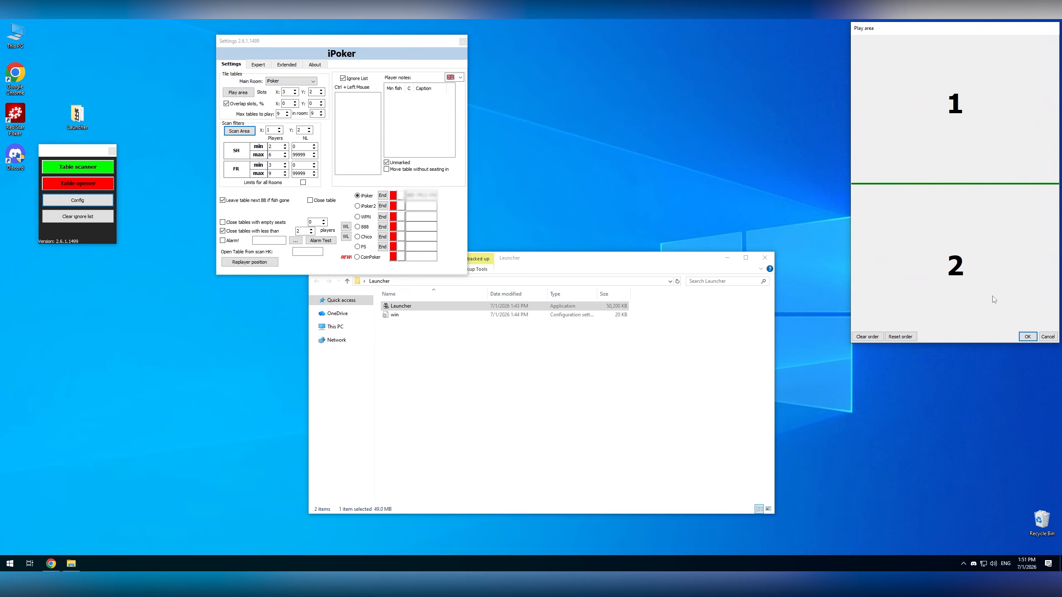
left_click(1028, 337)
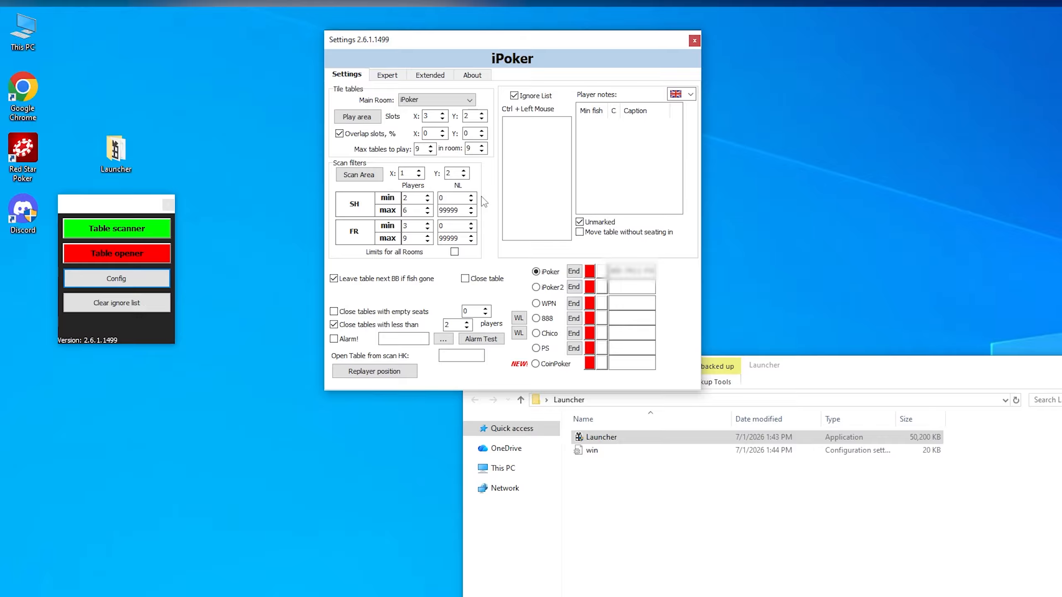
Step: Set the maximum NL limit to 100 for both SH and FR tables in the scan filters
left_click_drag(469, 210, 432, 211)
type("100")
double_click(459, 239)
type("100")
Step: Enable closing tables with empty seats and set its value to 1
left_click(378, 312)
double_click(466, 310)
type("1")
left_click(536, 246)
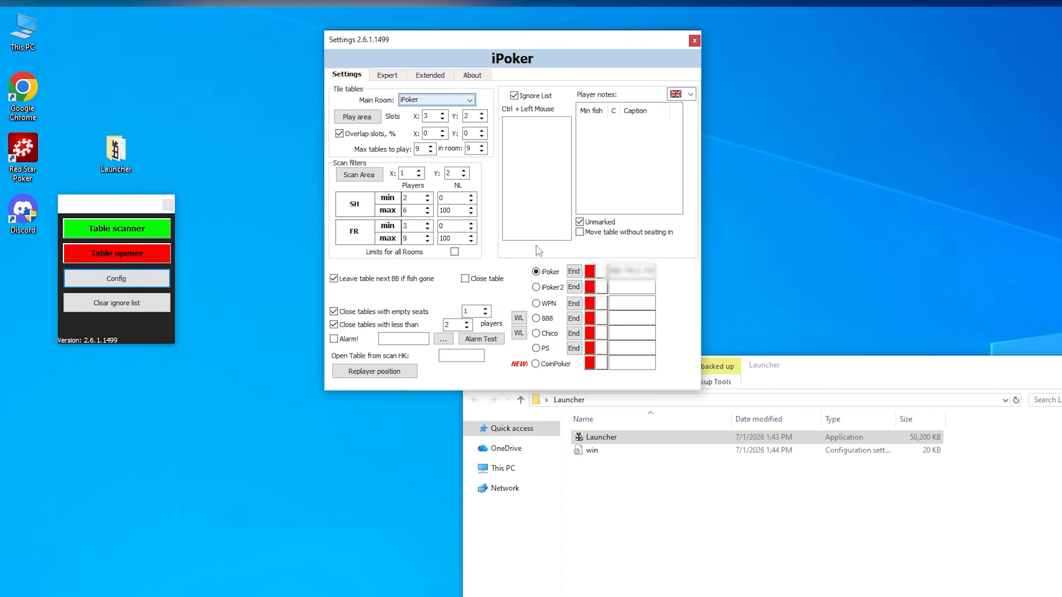
Step: Set the player range for reserving the next seat to 1–2 in the expert settings
left_click(387, 76)
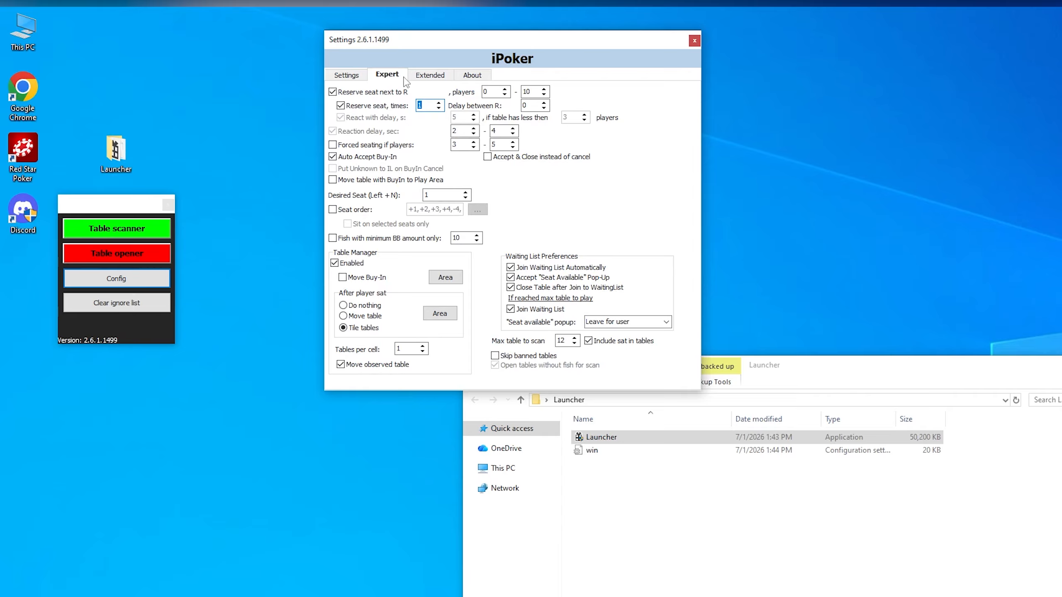
double_click(486, 92)
type("1")
double_click(529, 91)
type("2")
Step: Toggle the "Reserve seat, times" option and set the maximum tables to scan to 10
left_click(383, 107)
left_click_drag(568, 342, 506, 344)
type("10")
Step: In the extended settings, set the next table open delay to 1–4 seconds and the table reopen delay to 35 seconds
left_click(429, 77)
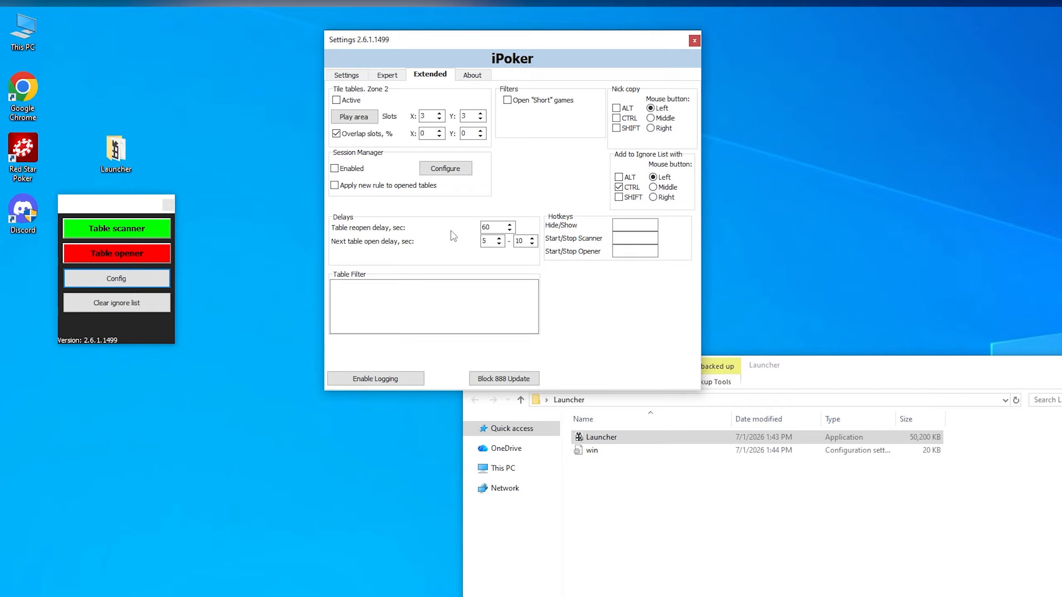
double_click(485, 241)
type("1")
key("Tab")
type("4")
left_click_drag(494, 228, 468, 229)
type("35")
Step: Return to the main iPoker settings, launch Red Star Poker and bring the settings window back to the front
left_click(356, 77)
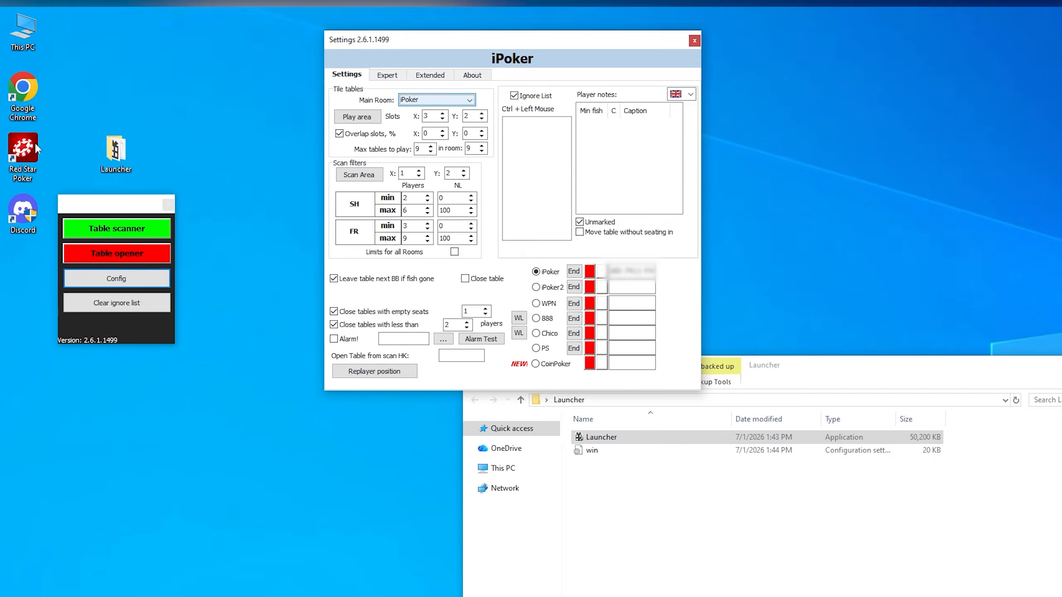
left_click(24, 154)
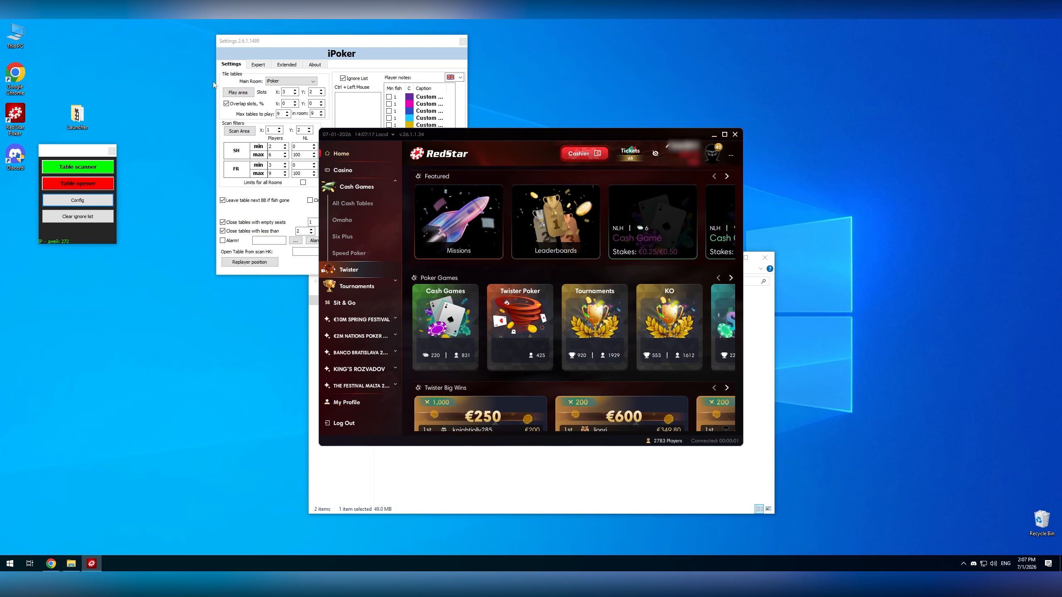
left_click(319, 43)
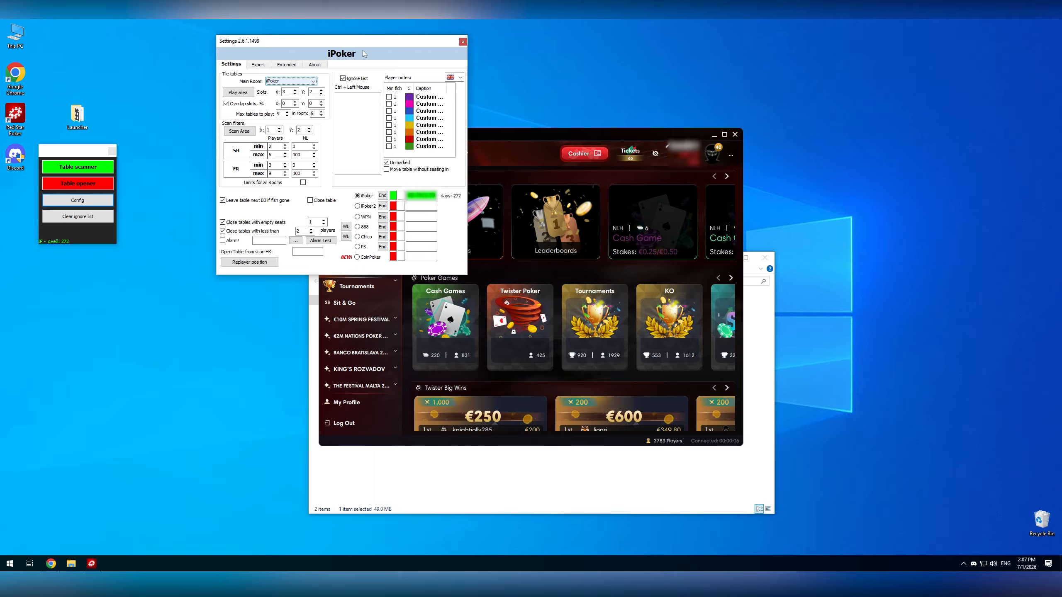
Step: Mark the purple, magenta, blue, light blue, orange and green player note labels as fish
left_click(388, 96)
left_click(388, 103)
left_click(389, 111)
left_click(389, 118)
left_click(389, 132)
left_click(388, 146)
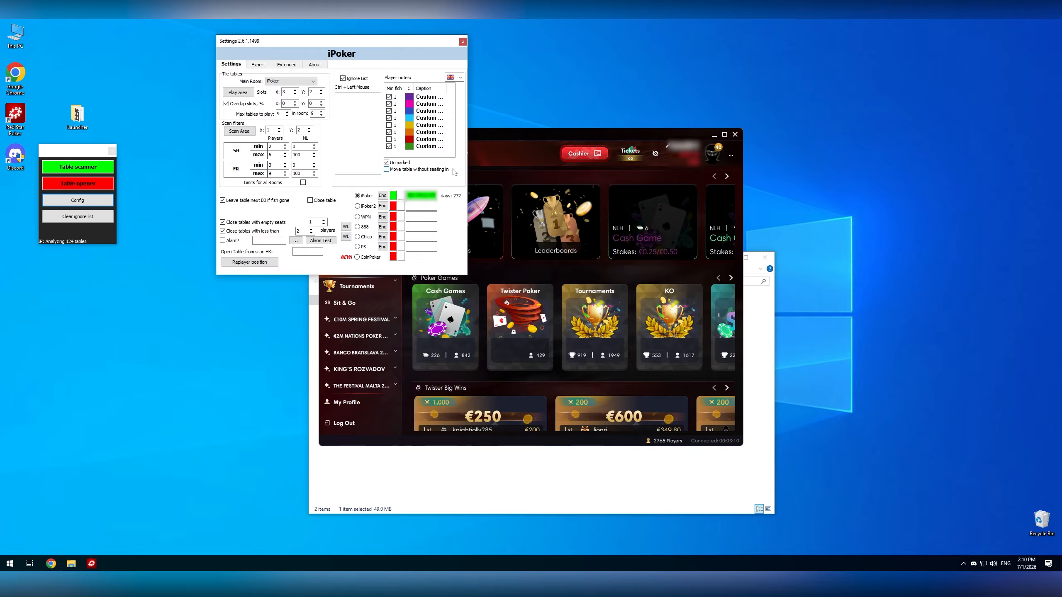
Step: Switch to the Red Star Poker client, show all cash tables and turn off Group View
left_click(534, 133)
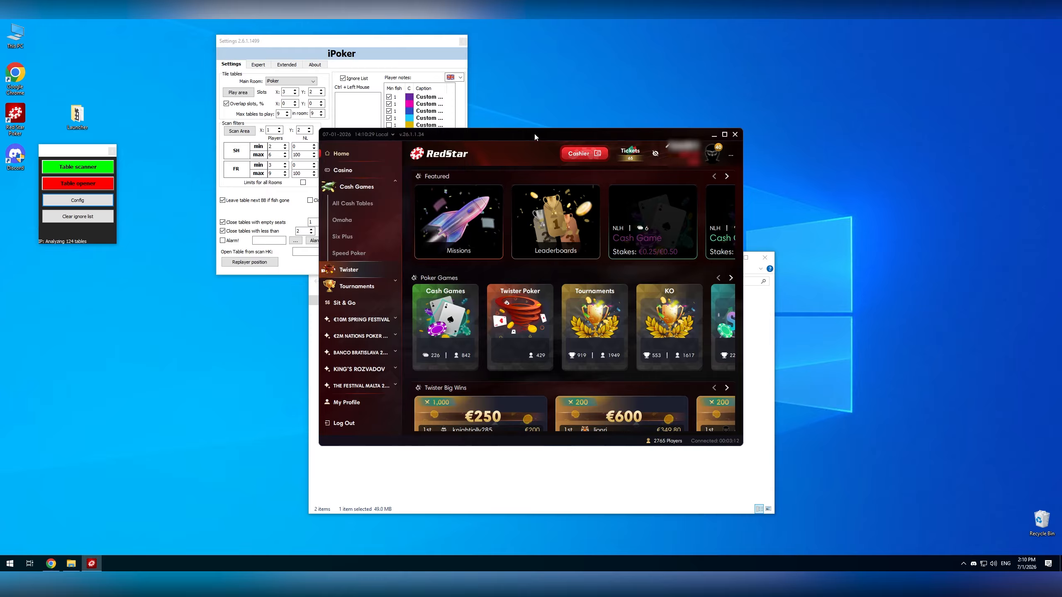
left_click(354, 204)
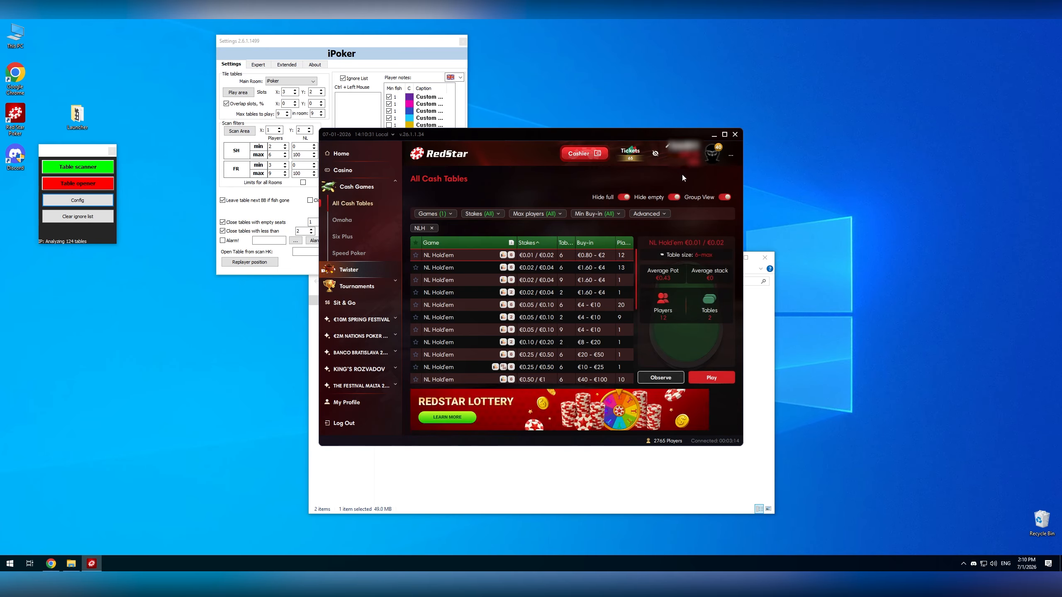
left_click(726, 198)
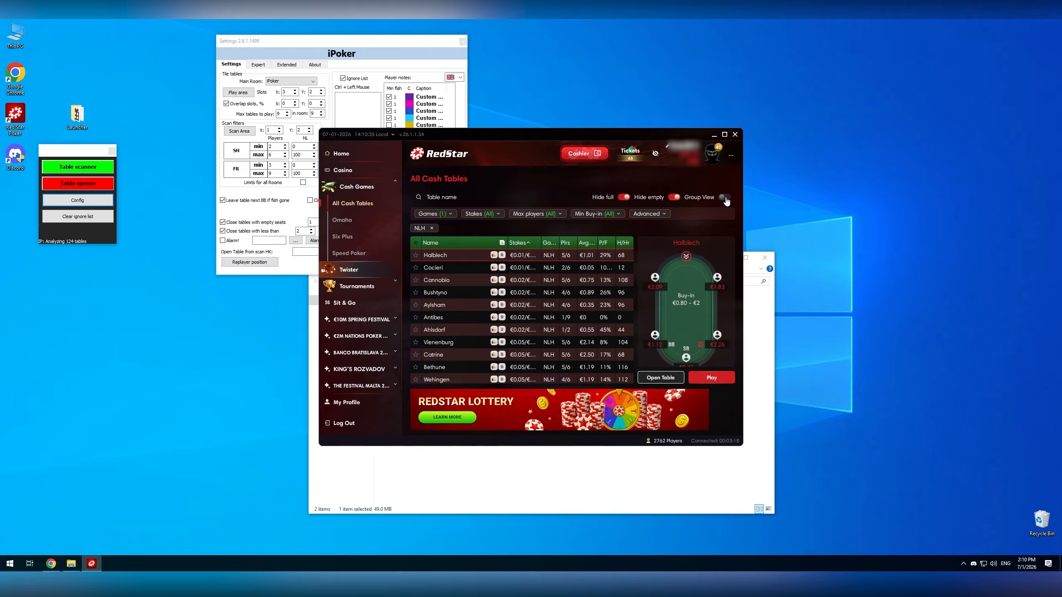
Step: Take a seat at the Cocieri table, set the buy-in to €1.48 and choose to remember it for this table
left_click(520, 271)
double_click(520, 271)
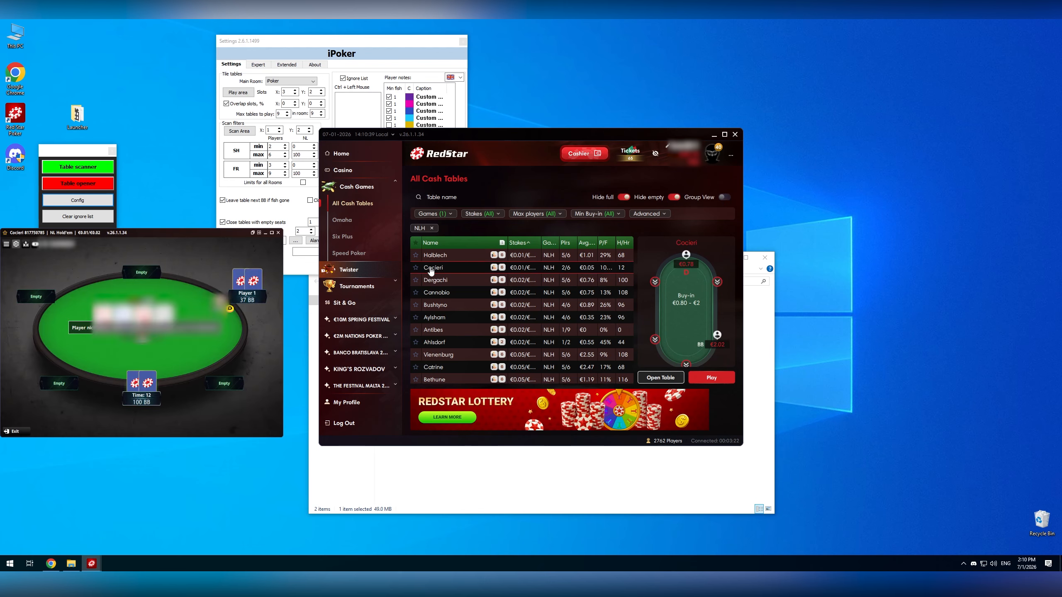
left_click(150, 271)
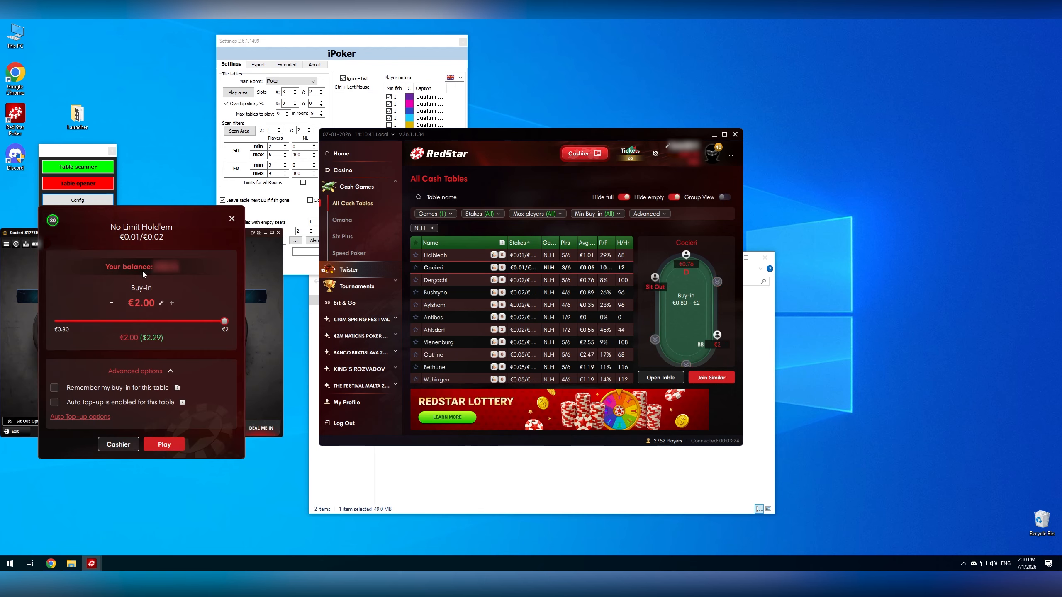
left_click_drag(225, 321, 152, 322)
left_click(120, 388)
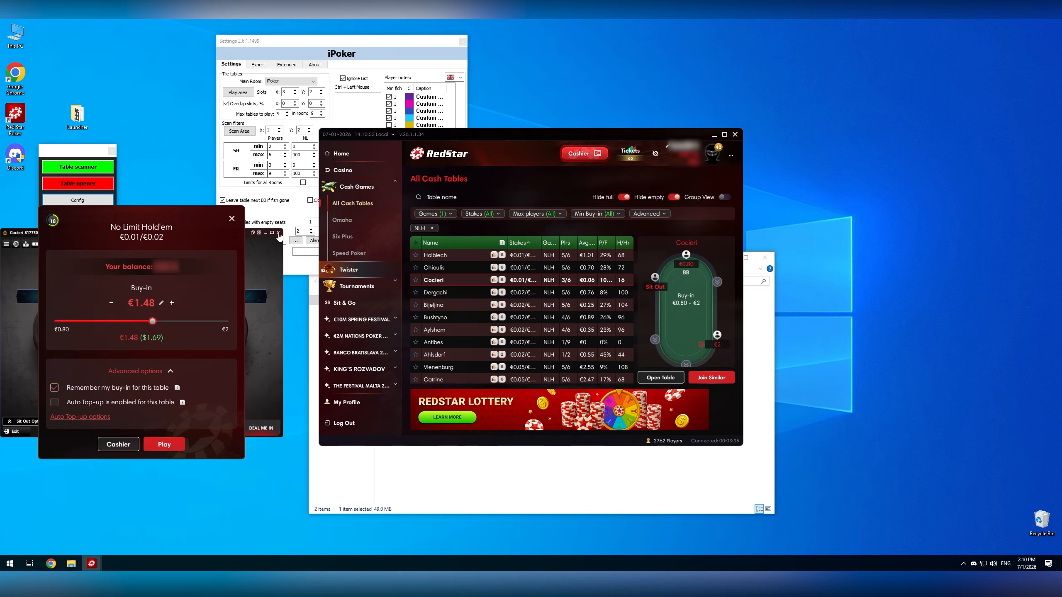
Step: Leave the Cocieri table and switch back to the Magic Seat settings
left_click(278, 234)
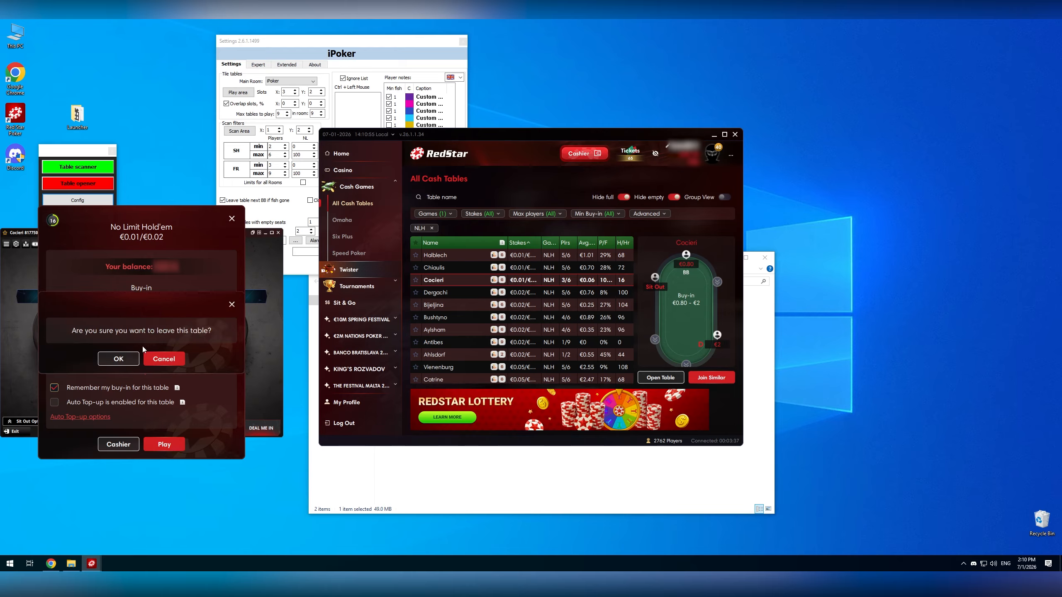
left_click(118, 358)
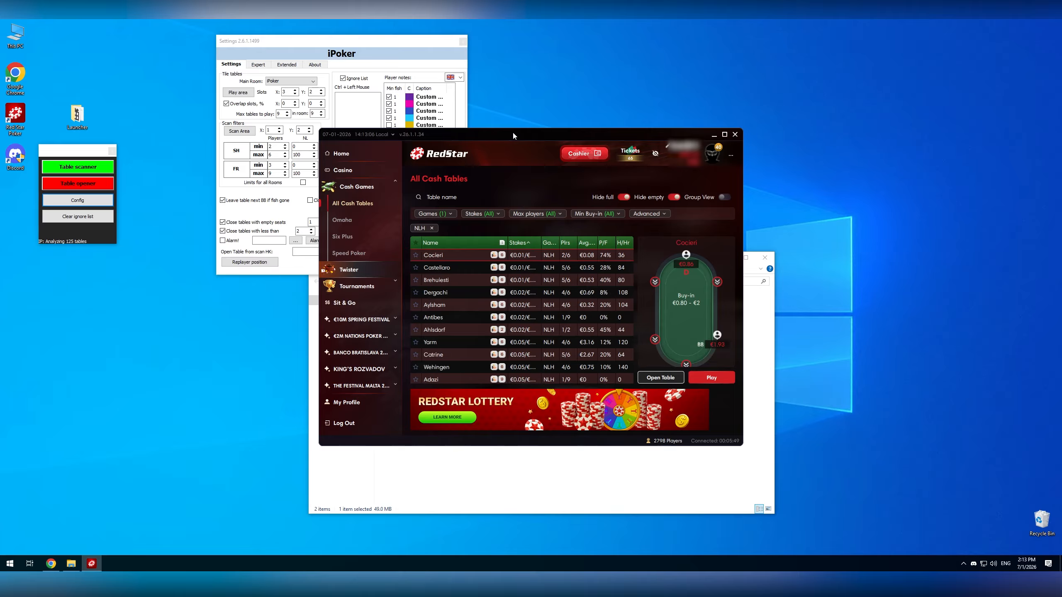
left_click(401, 43)
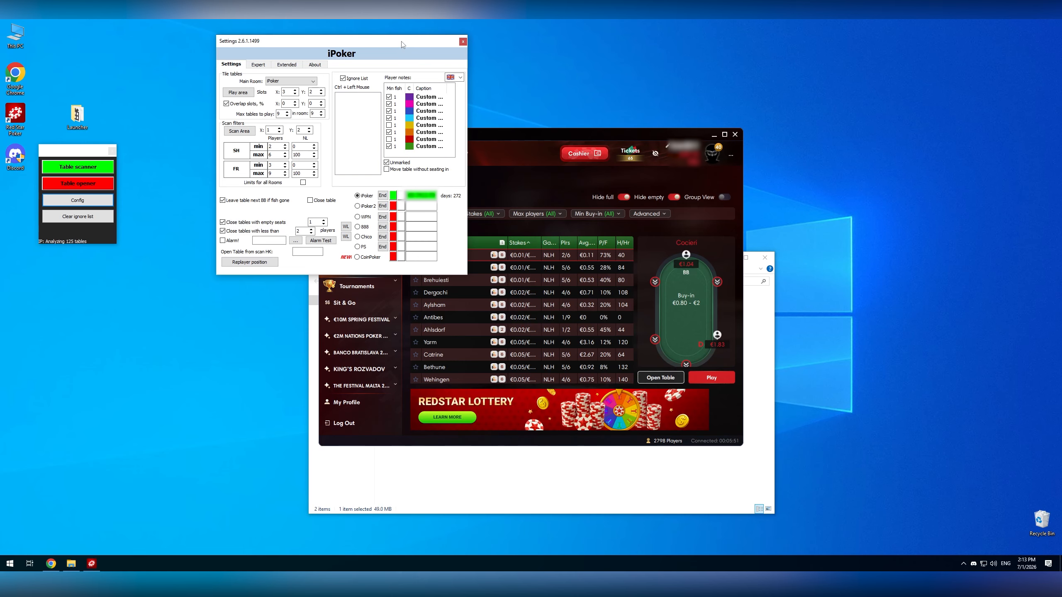
Step: Close the settings, move the Magic Seat control window clear of the table slots and turn on the table opener
left_click(462, 42)
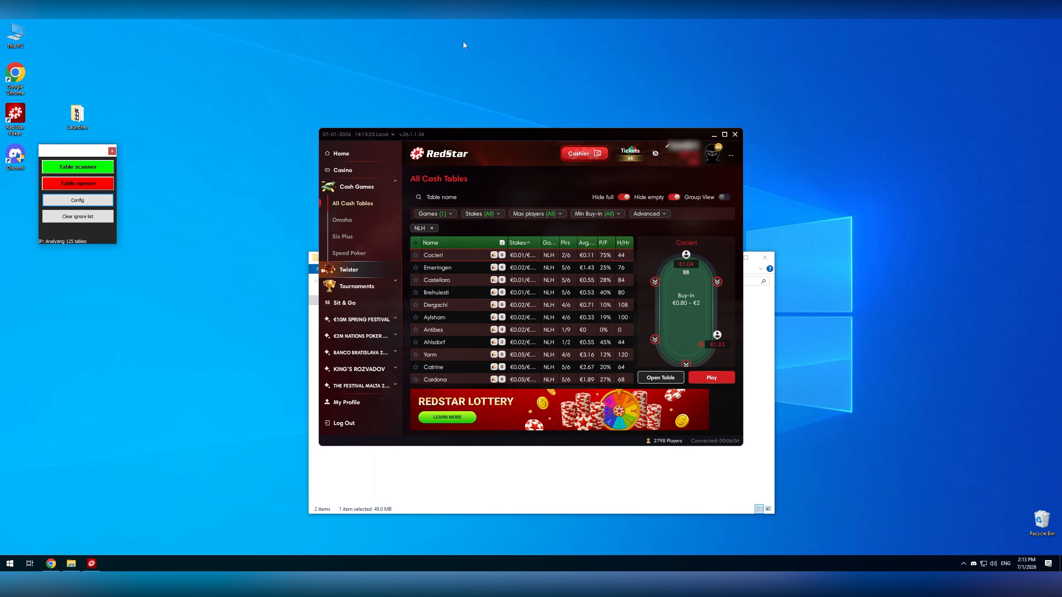
left_click_drag(83, 154, 265, 463)
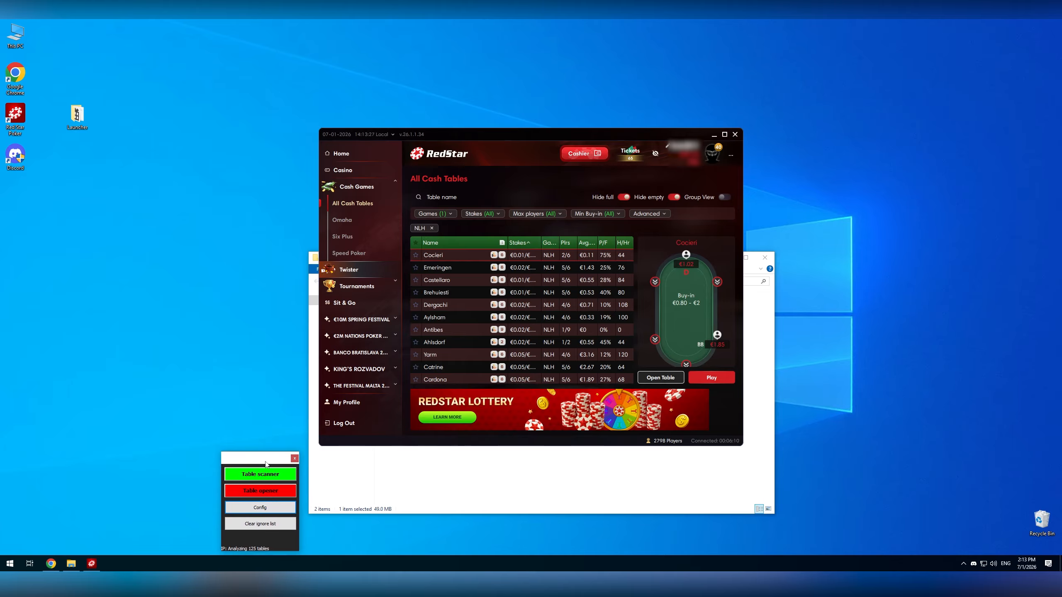
left_click(262, 492)
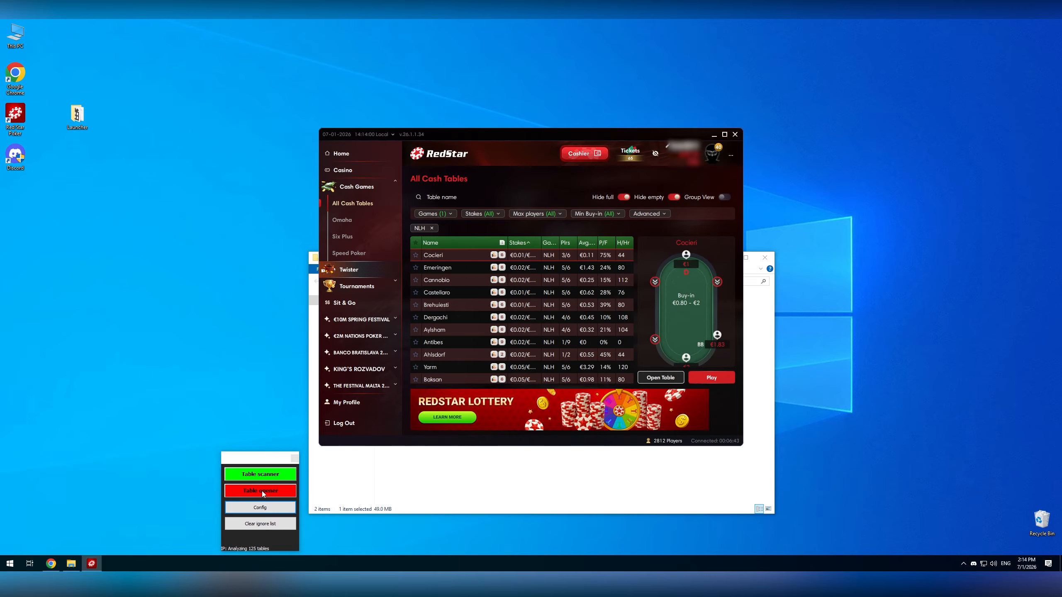
left_click(262, 491)
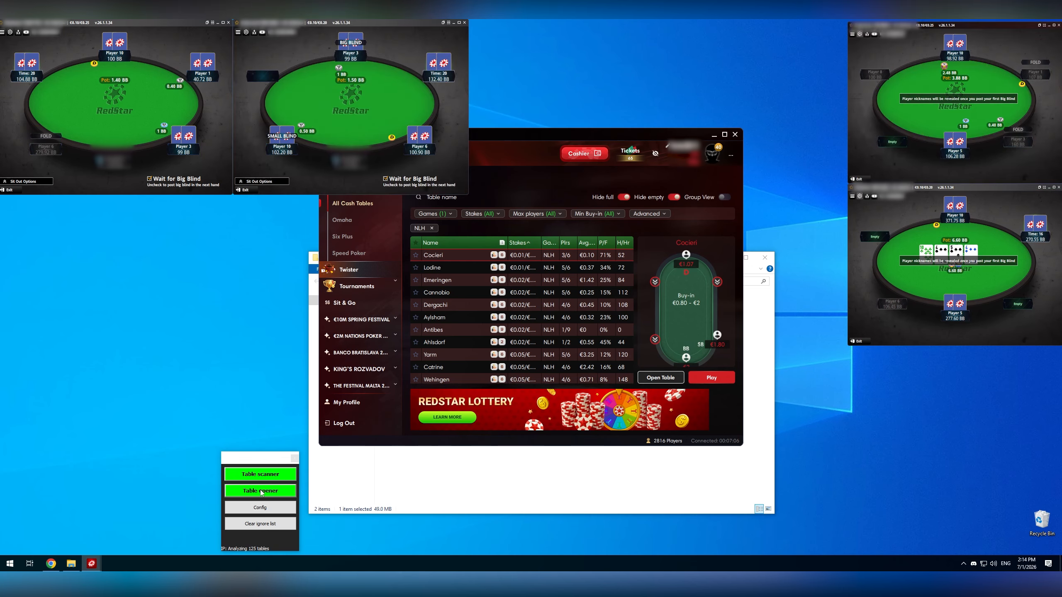
left_click(186, 147)
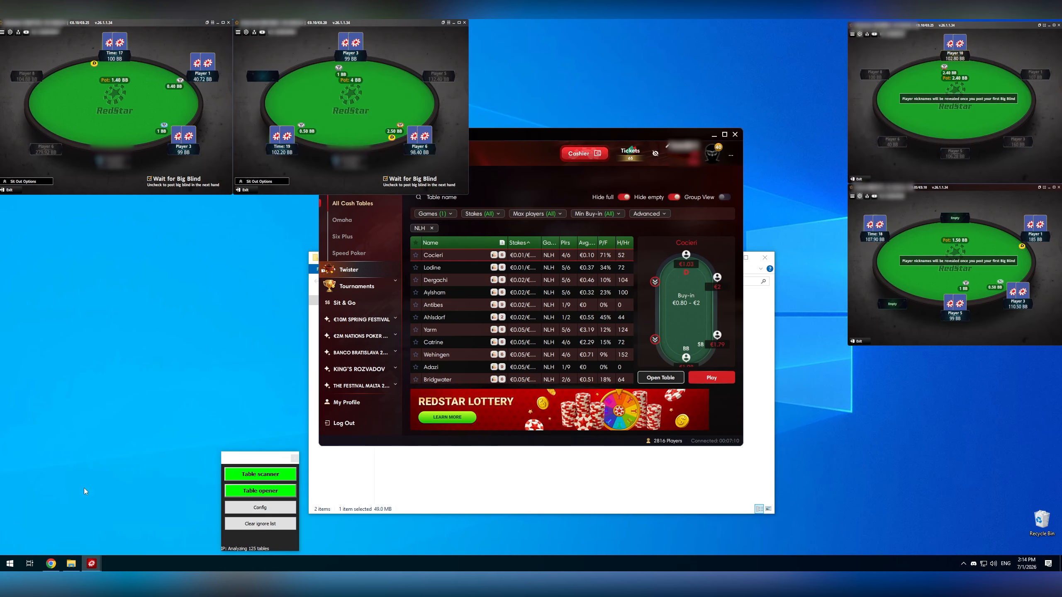
Step: Switch to Chrome, look up players seated at the first table on Statname and open the second result for the lower-left player
left_click(51, 563)
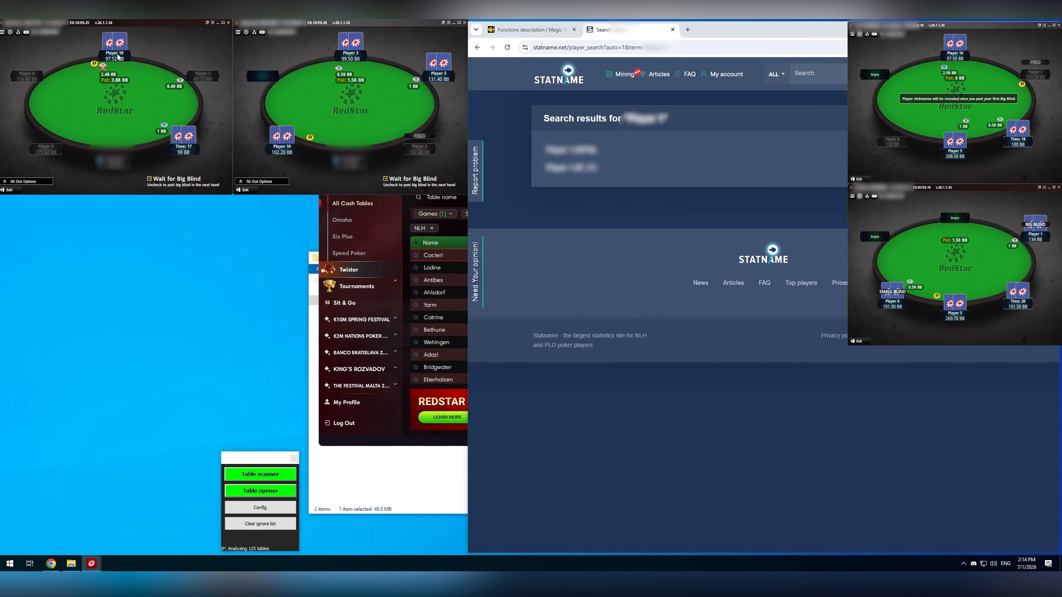
middle_click(26, 78)
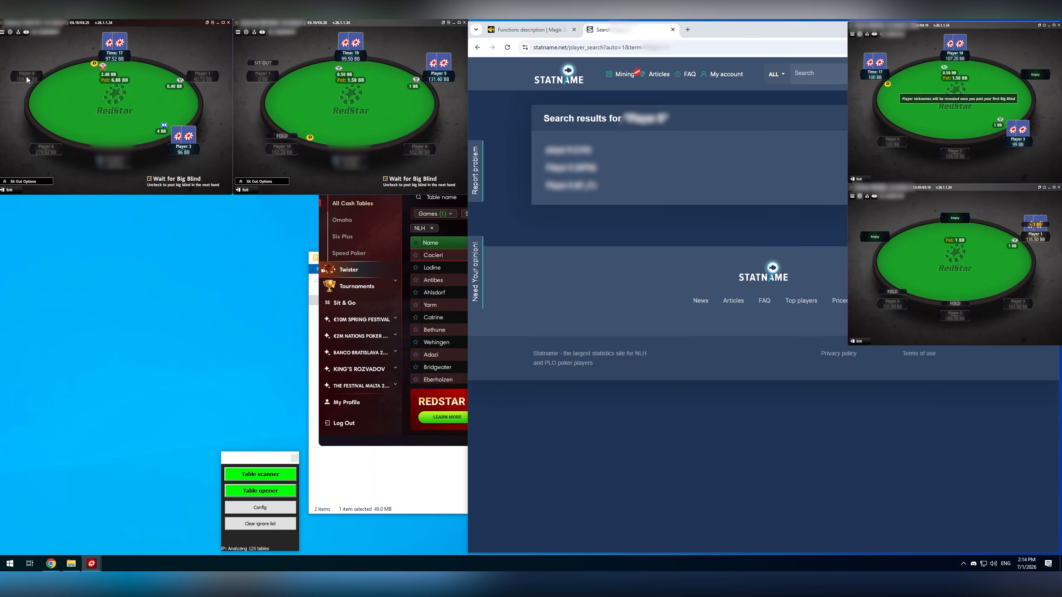
middle_click(48, 149)
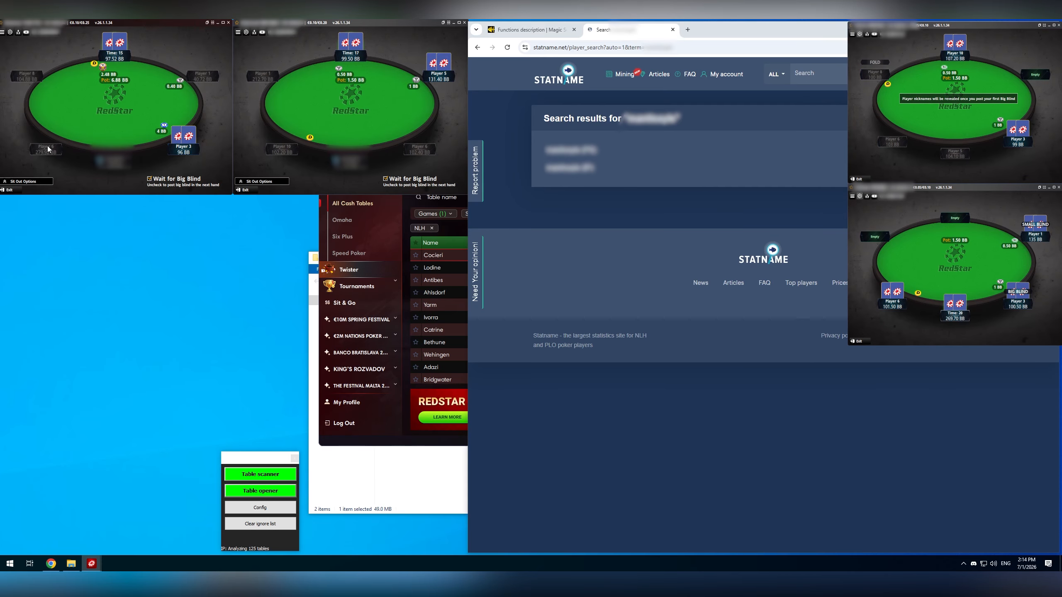
left_click(567, 167)
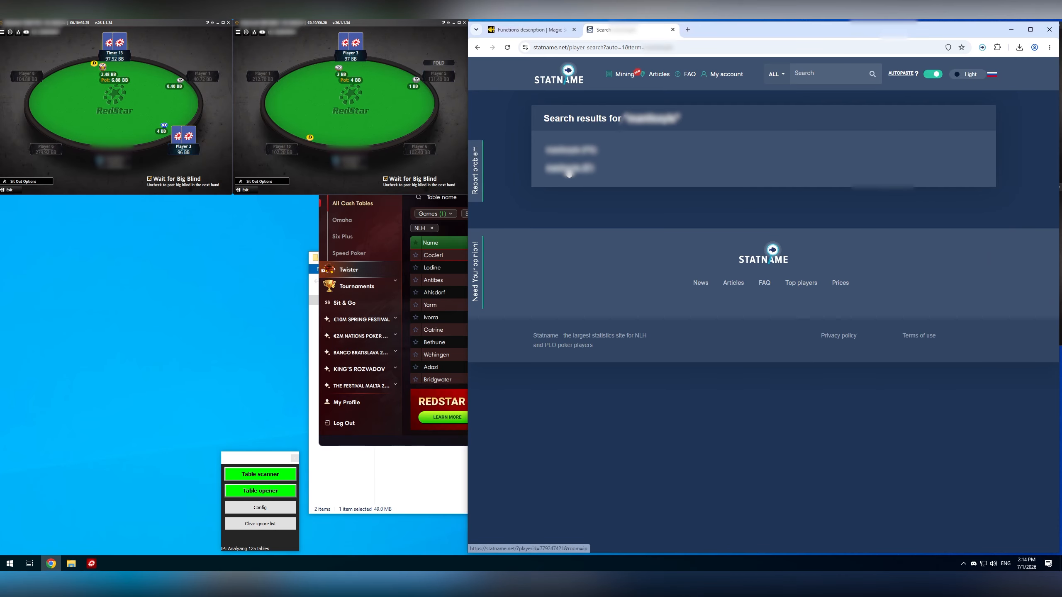